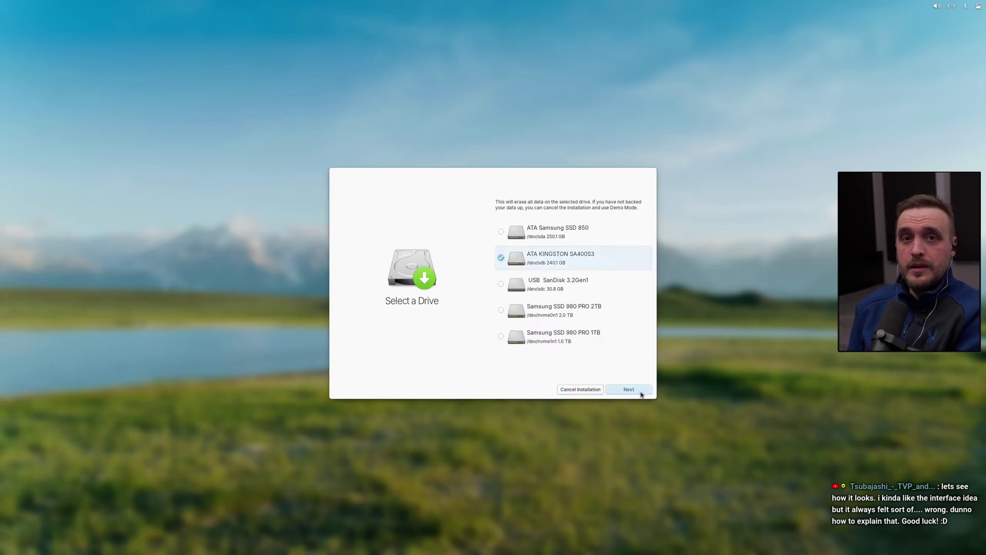
Confirm the Kingston drive, then choose Erase and Install on the Additional Drivers page
left_click(640, 392)
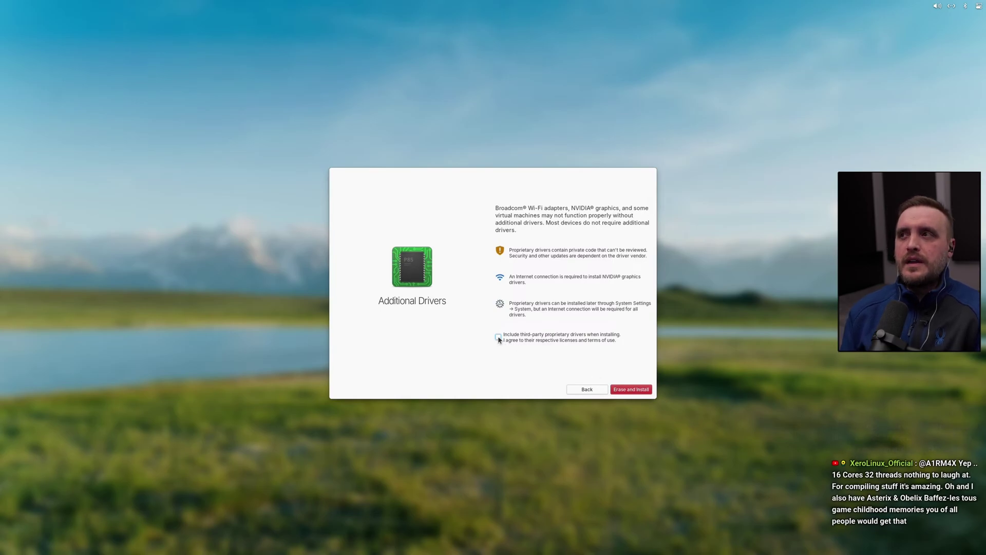
left_click(640, 392)
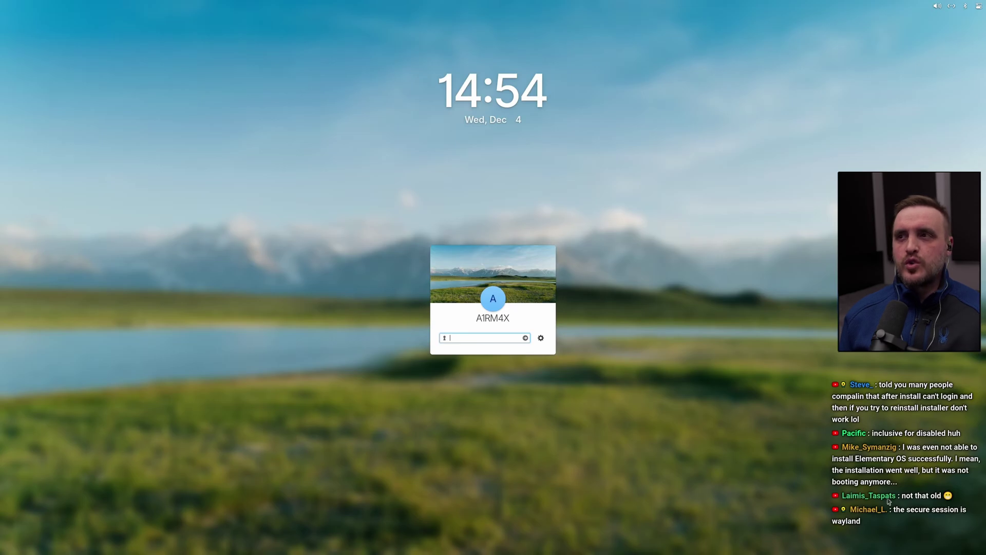
Check the Secure/Classic session options, then log in with the account password
left_click(540, 338)
left_click(506, 347)
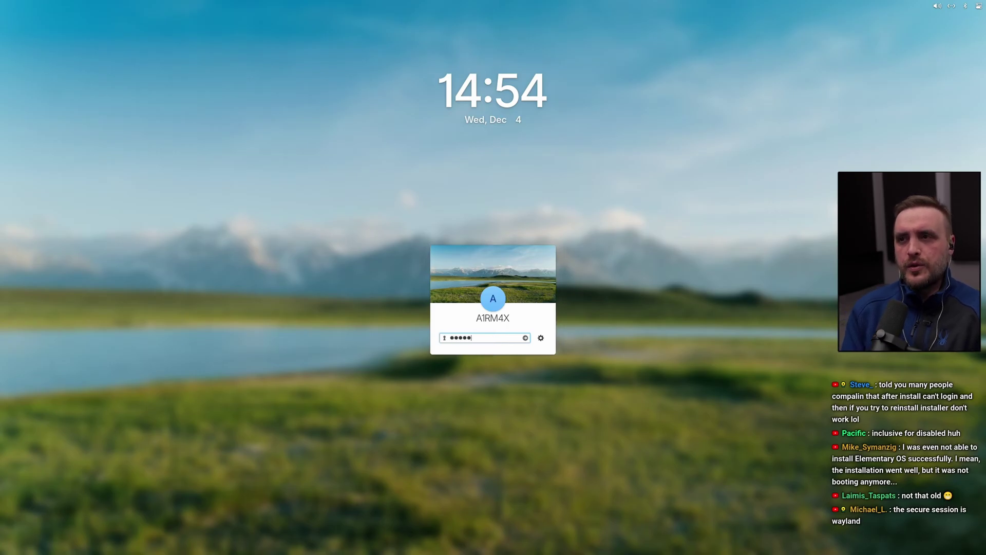
key("Return")
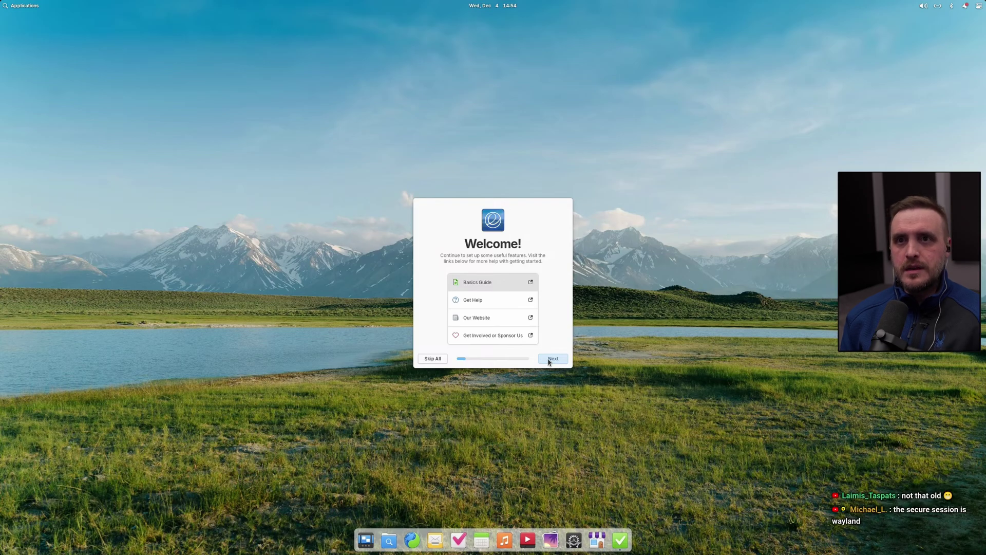
Move past the Welcome page and select the Dark style on Choose Your Look
left_click(549, 359)
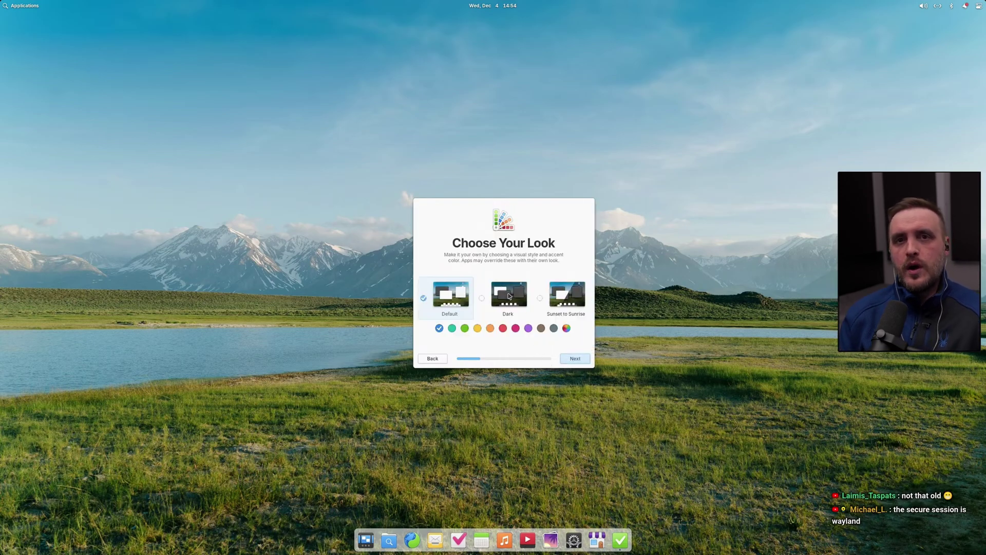
left_click(509, 296)
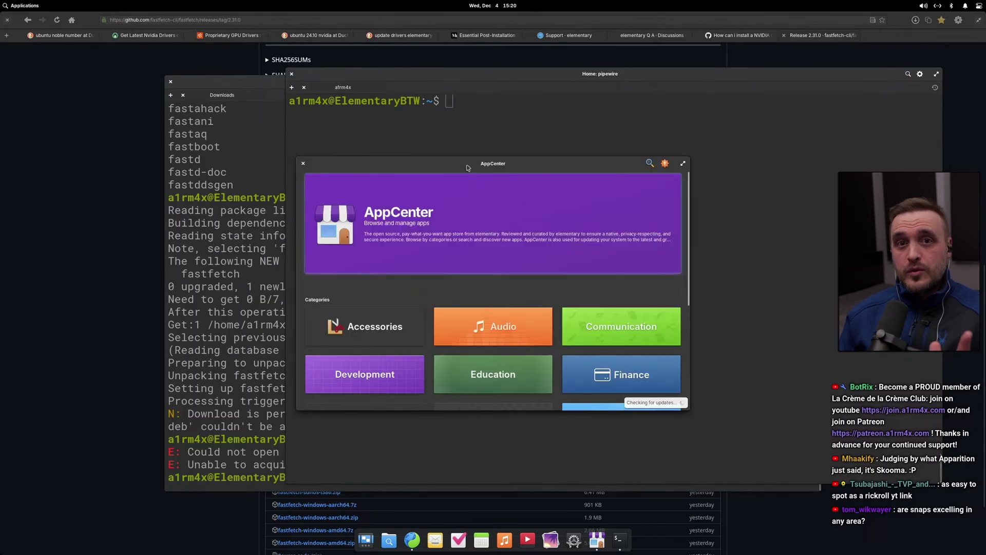
Move and enlarge the AppCenter window, then check for app updates
left_click_drag(469, 169, 337, 65)
left_click_drag(586, 52, 793, 51)
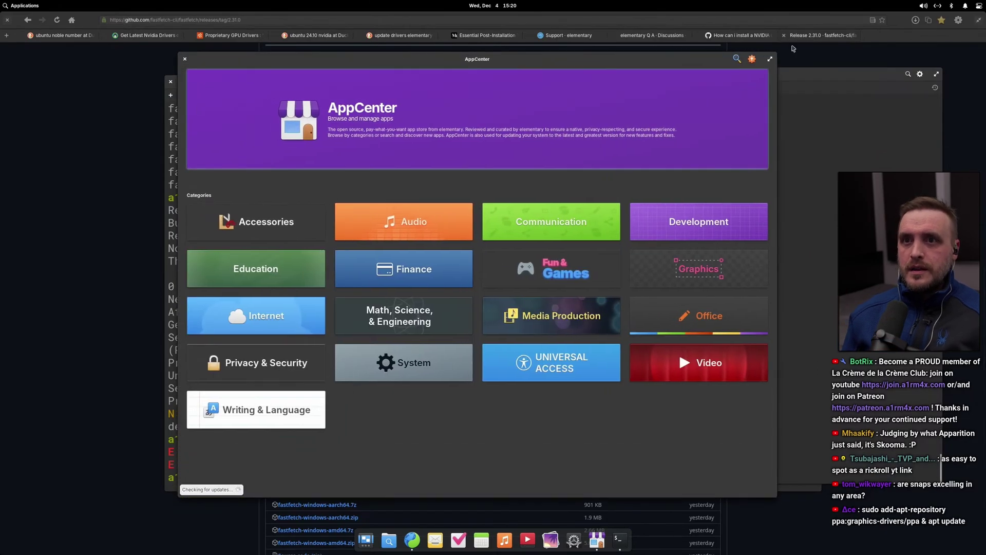
left_click(753, 59)
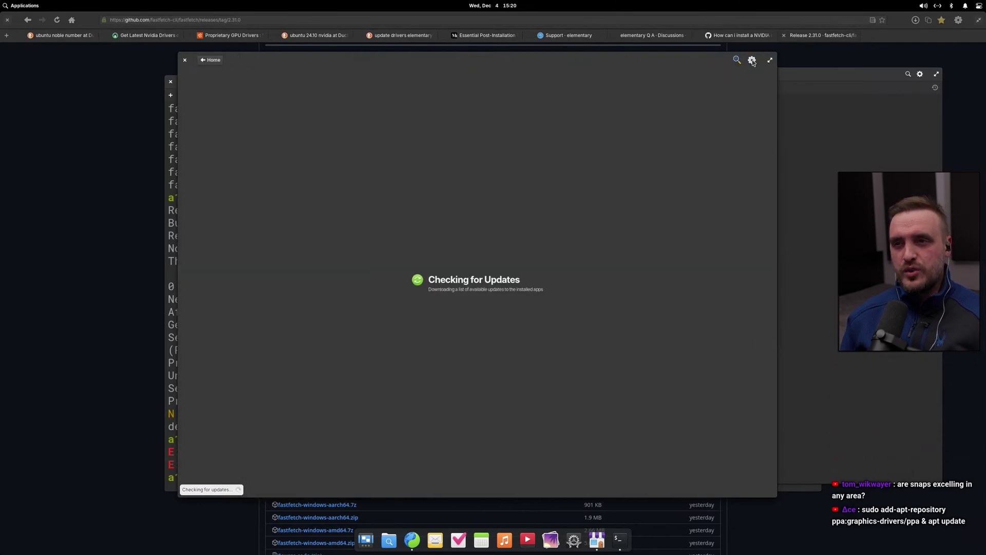
Return to AppCenter's home page and open the Graphics category
left_click(201, 60)
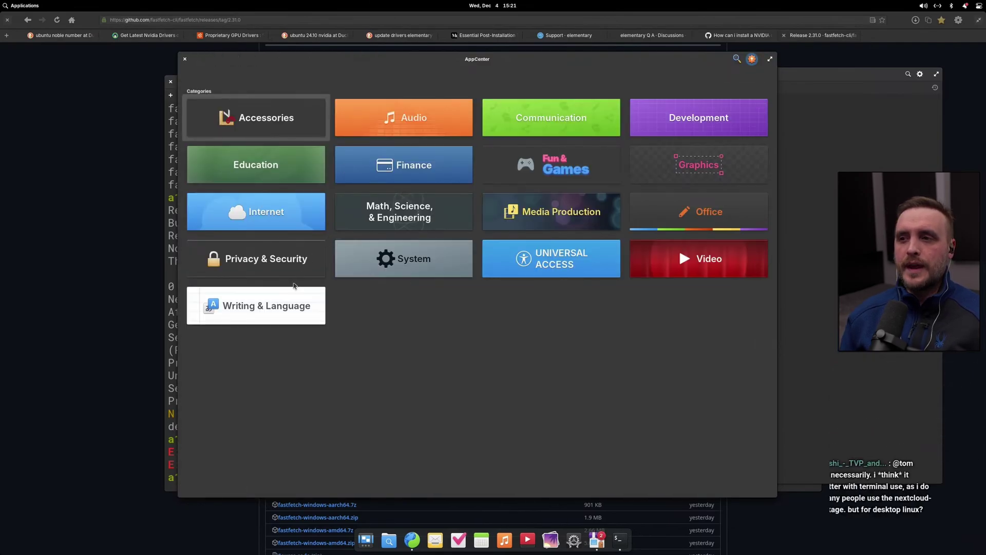
left_click_drag(774, 499, 698, 517)
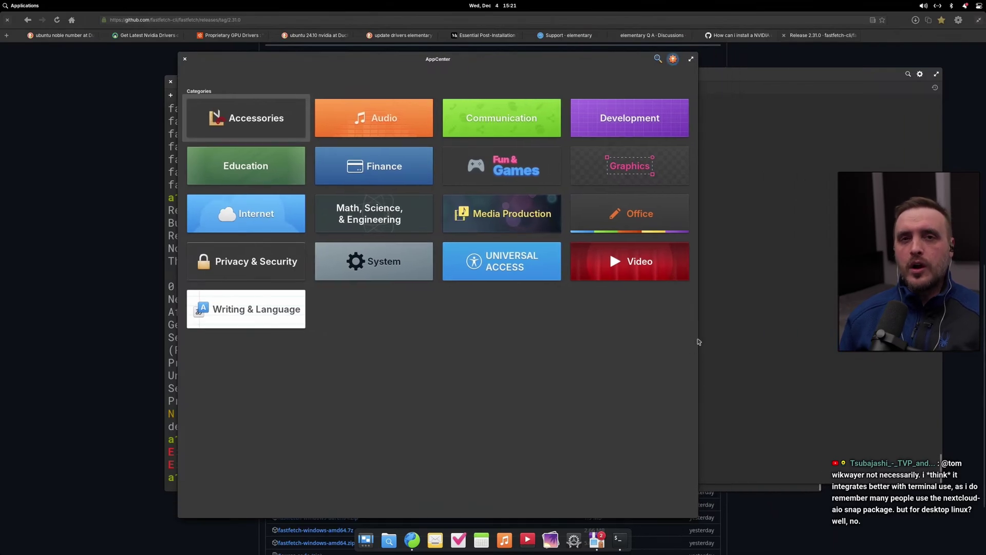
left_click(612, 167)
left_click_drag(510, 60, 623, 82)
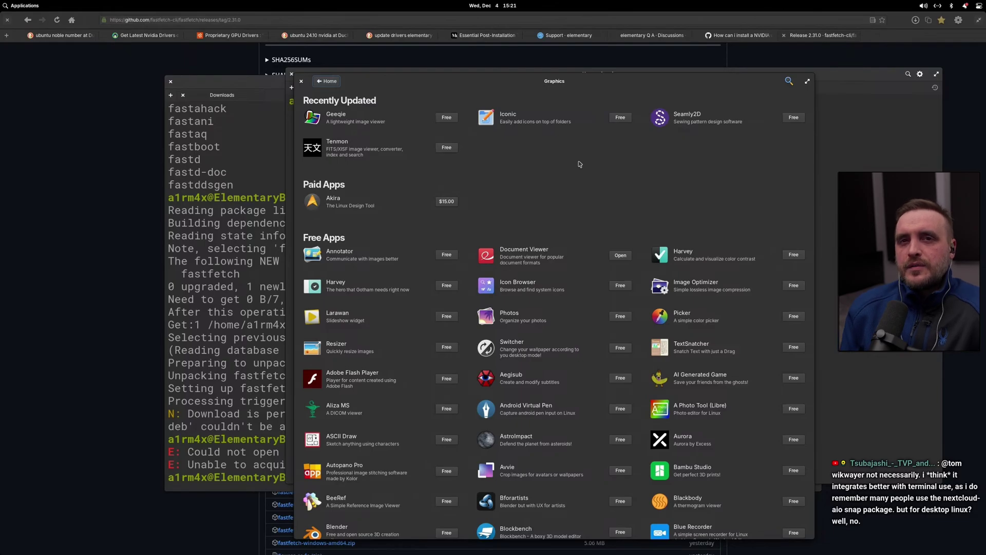
Scroll down through the Graphics category's app listings
scroll(579, 164, "down", 5)
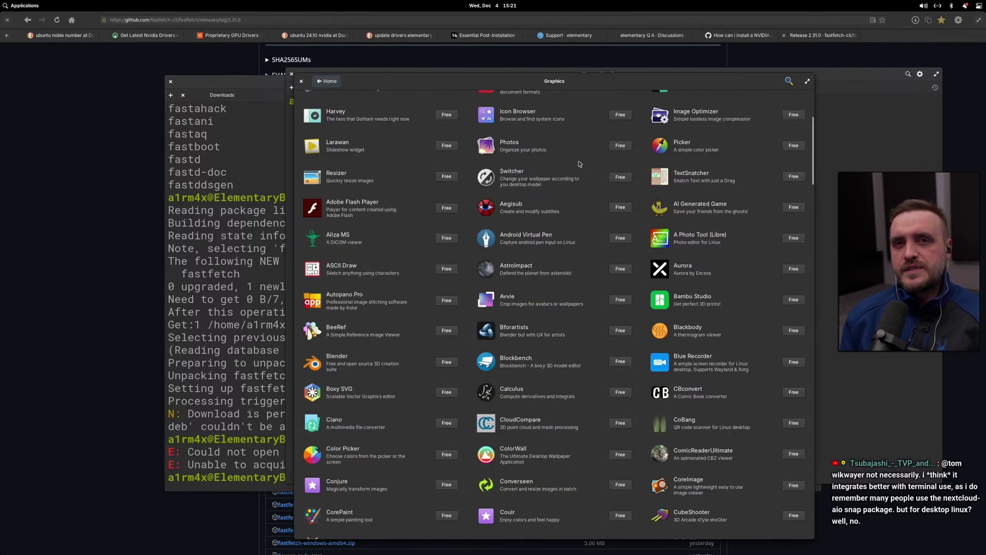
scroll(580, 164, "down", 15)
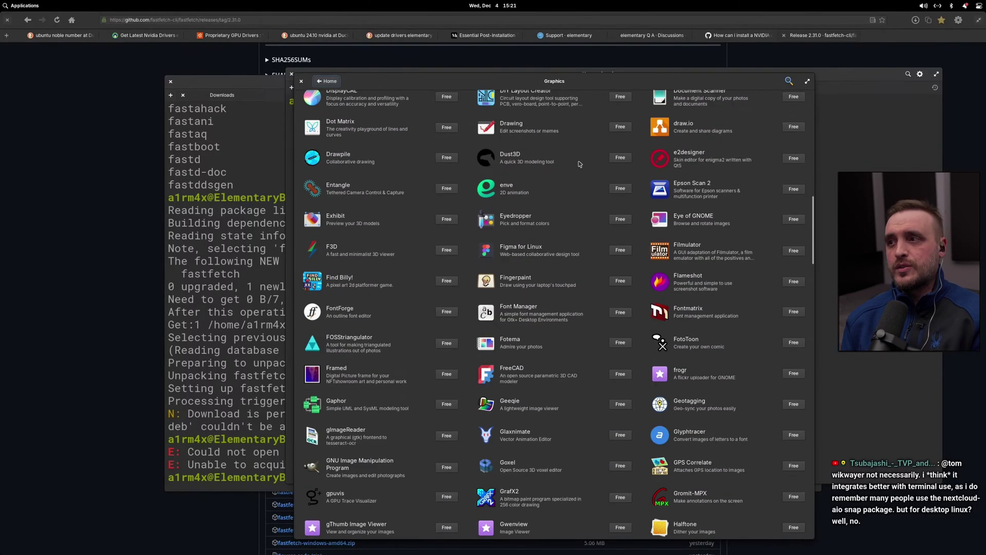
scroll(579, 164, "down", 5)
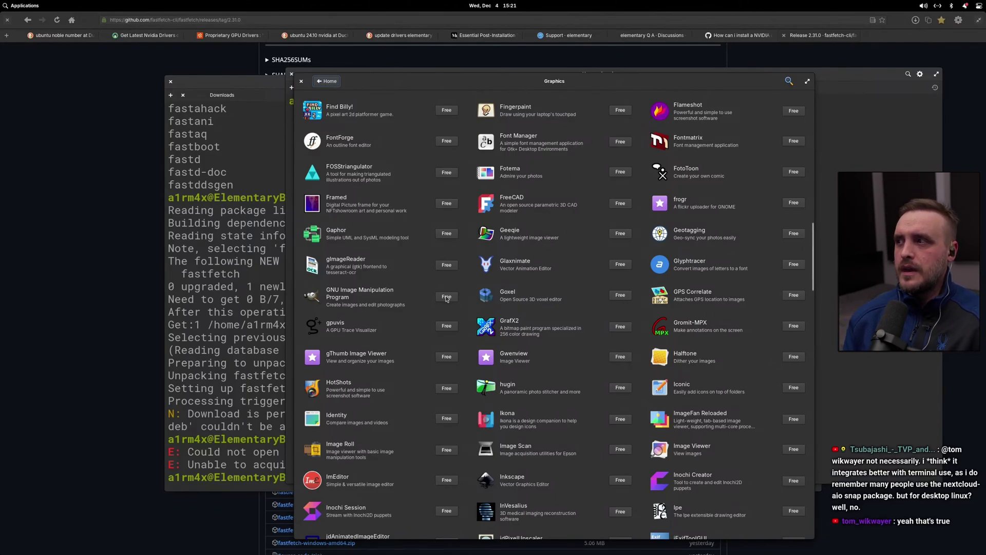
left_click_drag(814, 256, 822, 154)
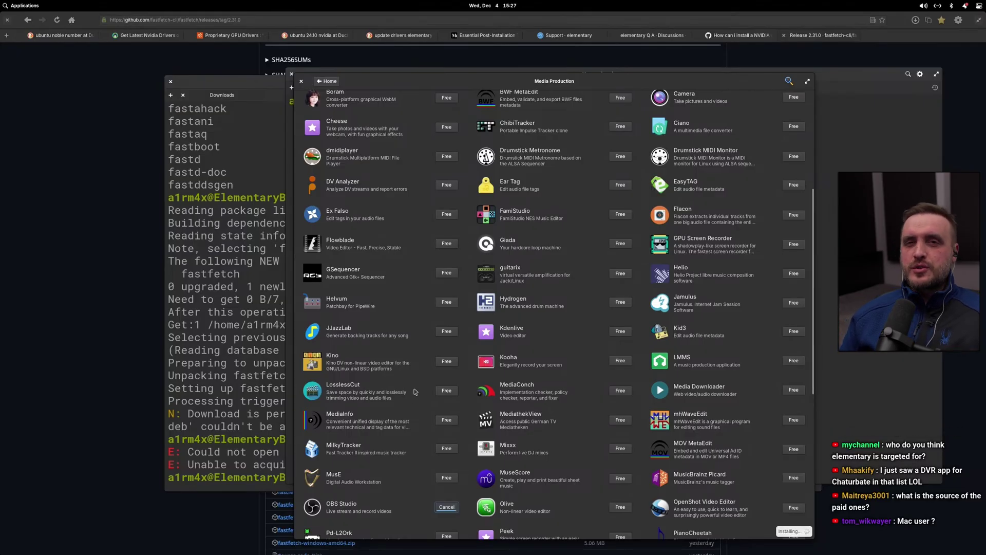
Open Mixer's detail page and switch its source to Flathub, then back to AppCenter
scroll(415, 392, "up", 5)
left_click(350, 202)
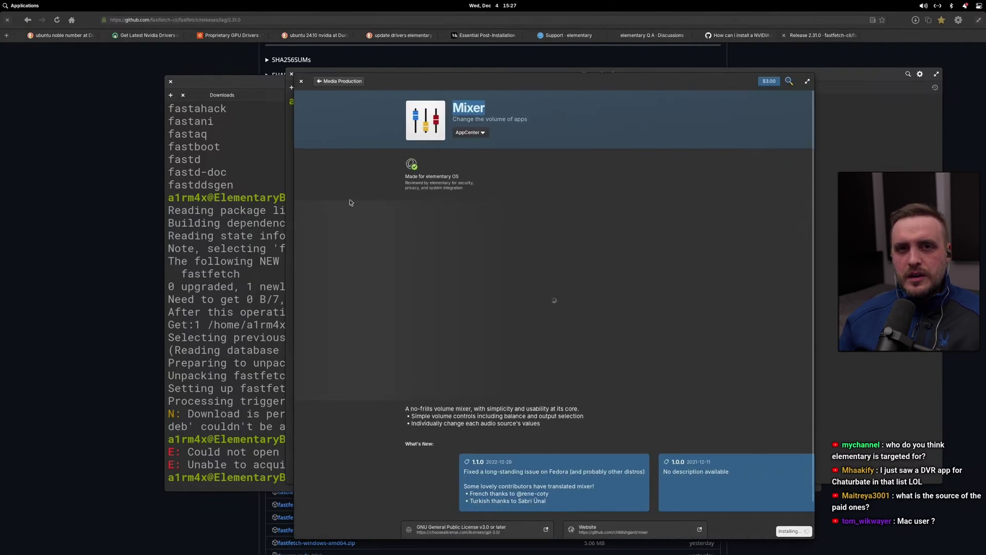
left_click(473, 133)
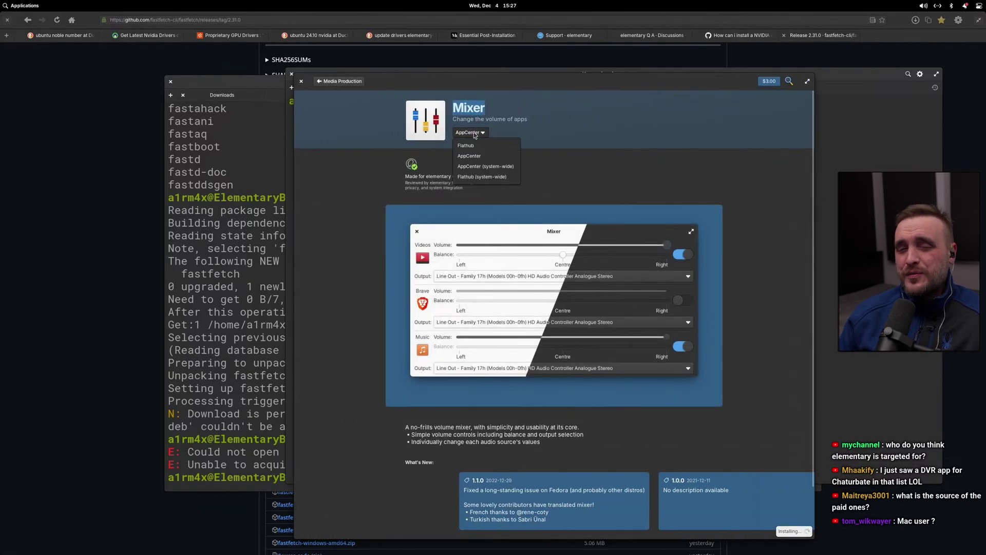
left_click(496, 145)
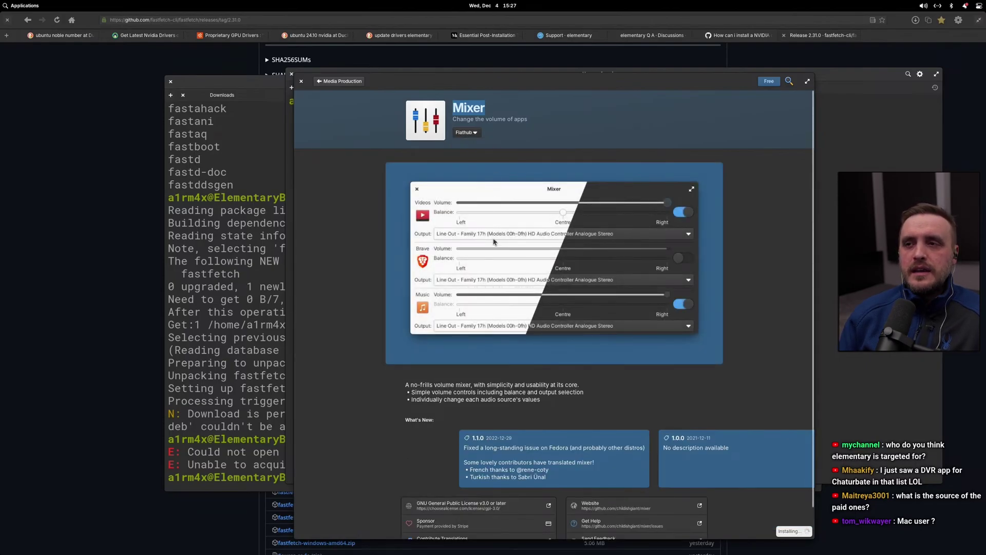
left_click(474, 133)
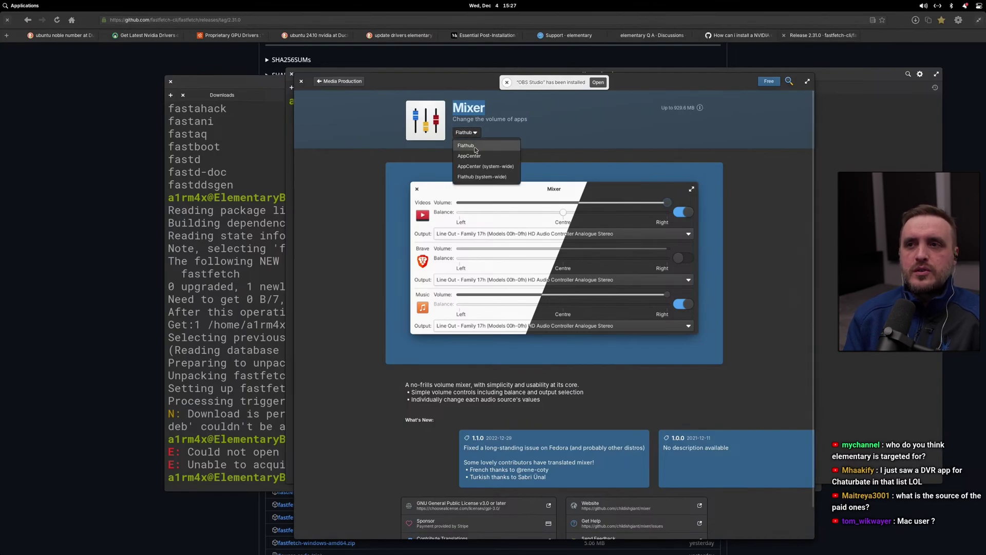
left_click(475, 156)
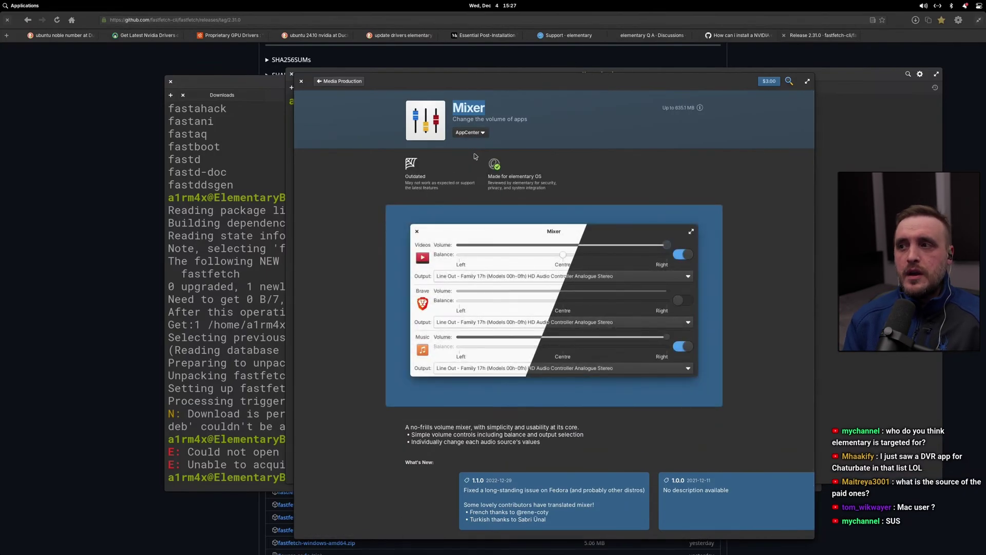
Switch Mixer's source to Flathub again and open its GitHub project website
scroll(388, 302, "down", 2)
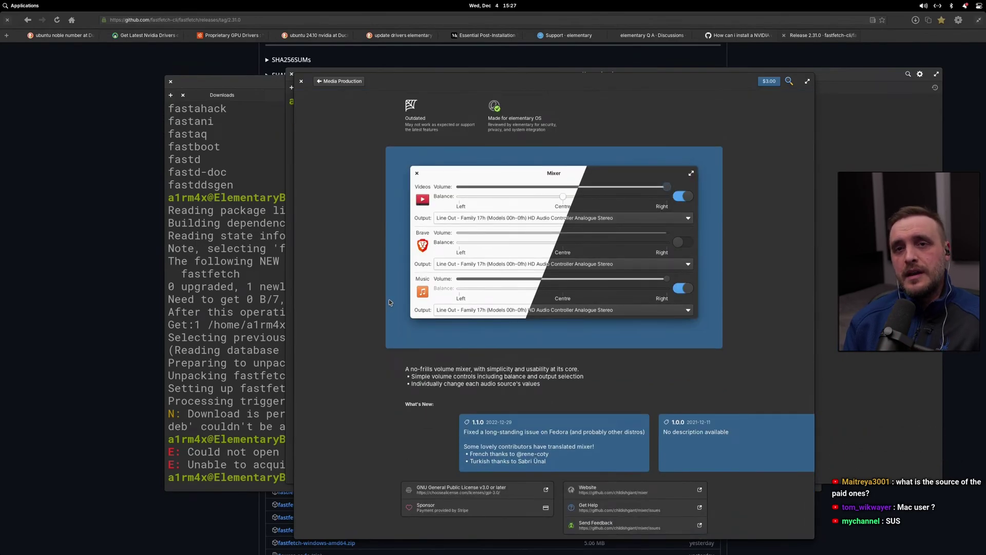
scroll(390, 302, "up", 2)
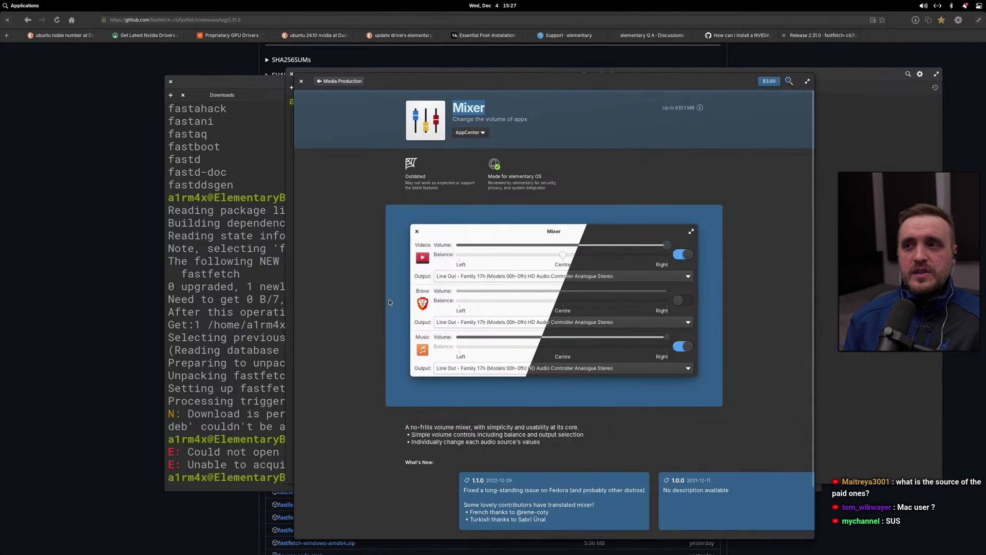
left_click(485, 134)
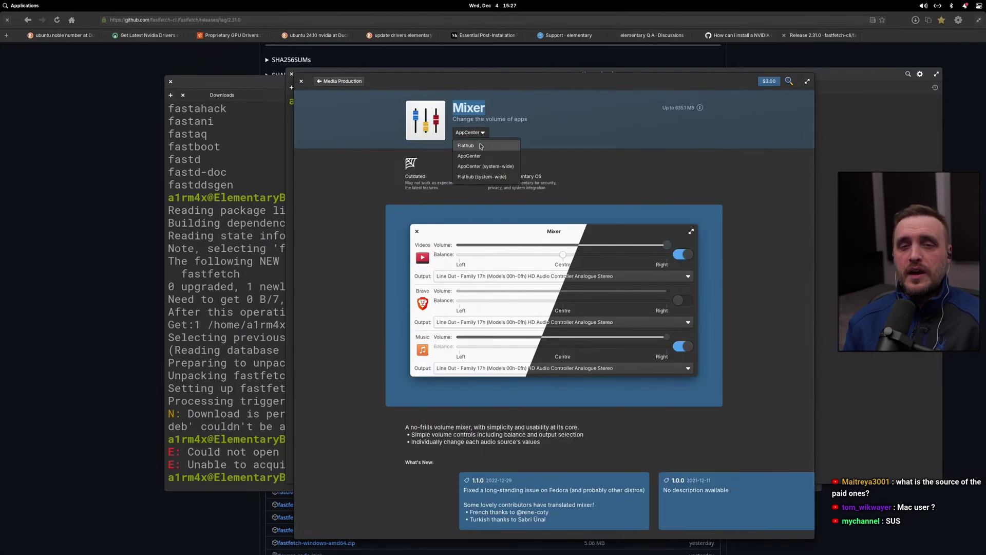
left_click(480, 147)
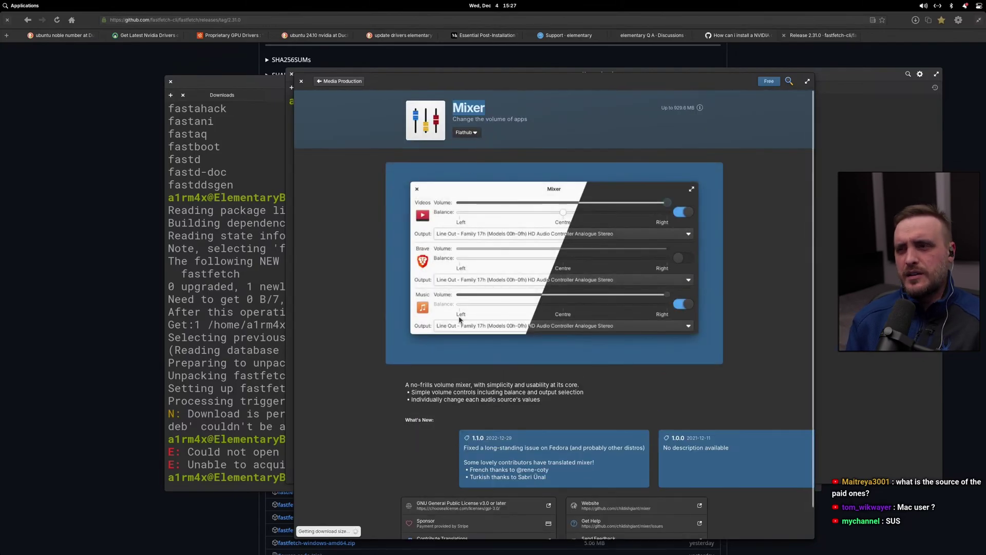
scroll(463, 322, "down", 3)
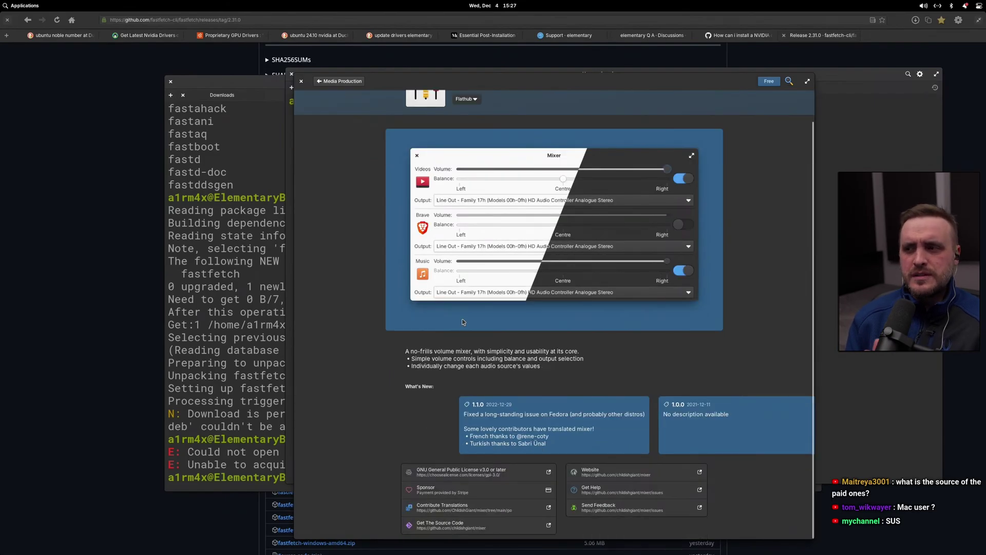
left_click(701, 473)
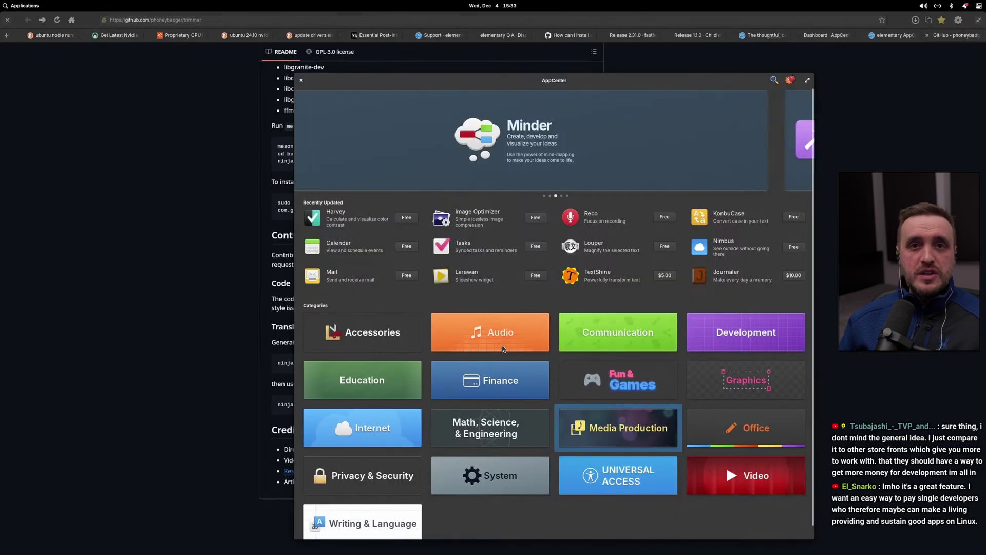
Open the Audio category, showing paid apps like Mixer at $3.00 and Tuner at $5.00
left_click(508, 342)
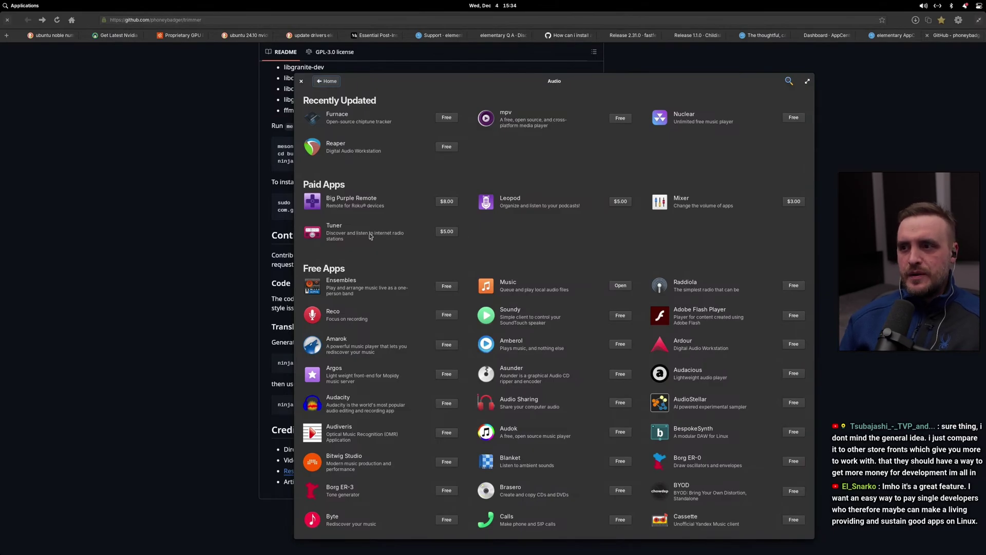
left_click(370, 235)
left_click(470, 133)
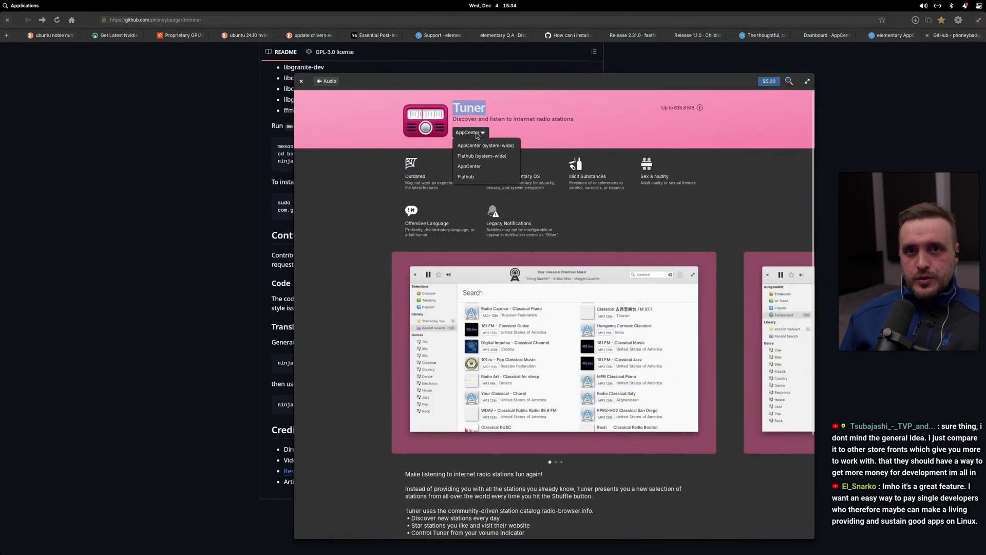
left_click(497, 176)
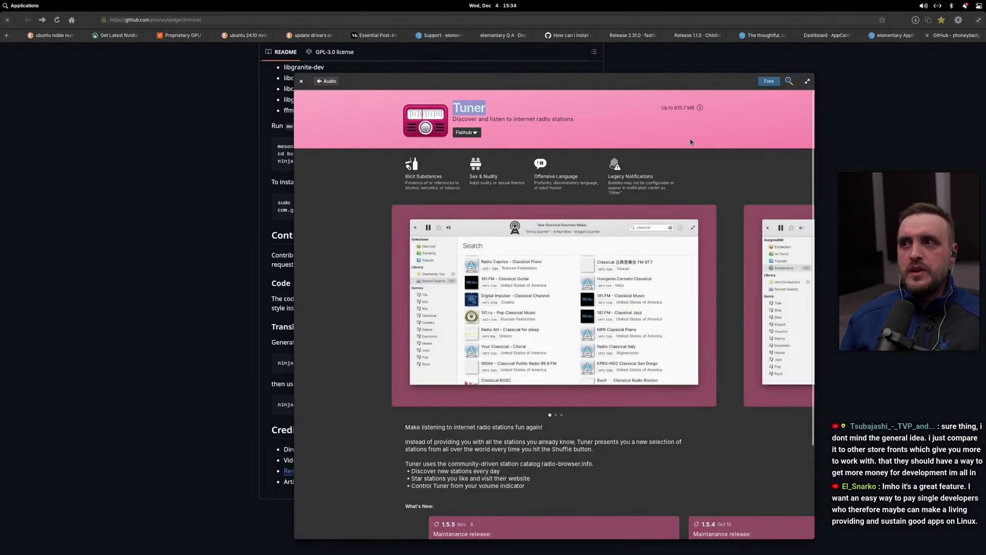
left_click(319, 82)
scroll(382, 316, "down", 5)
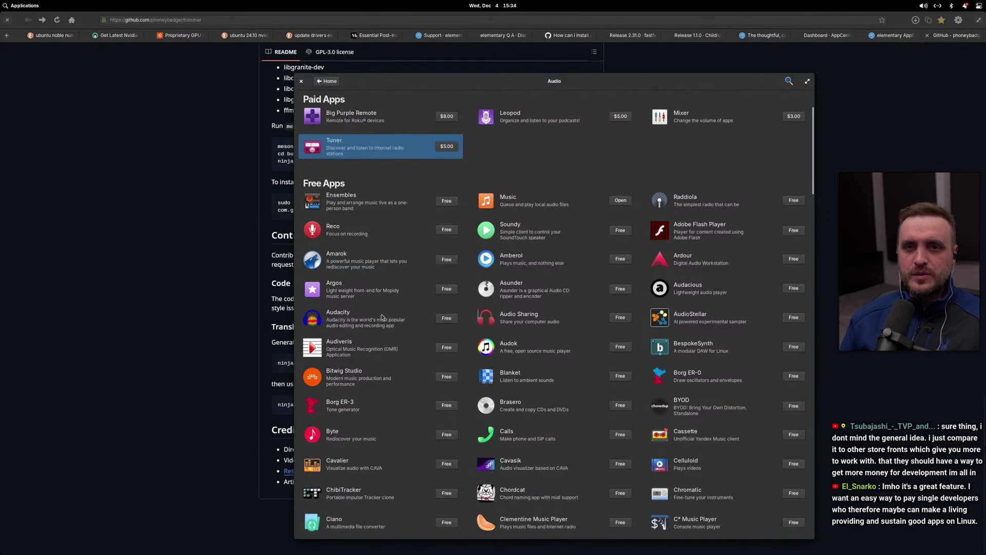
scroll(382, 316, "down", 15)
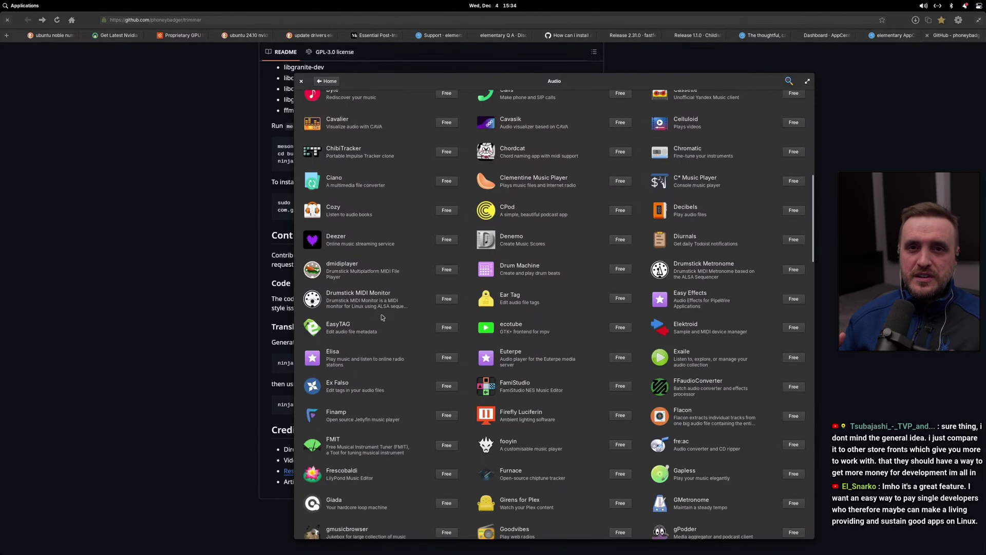
scroll(382, 317, "down", 10)
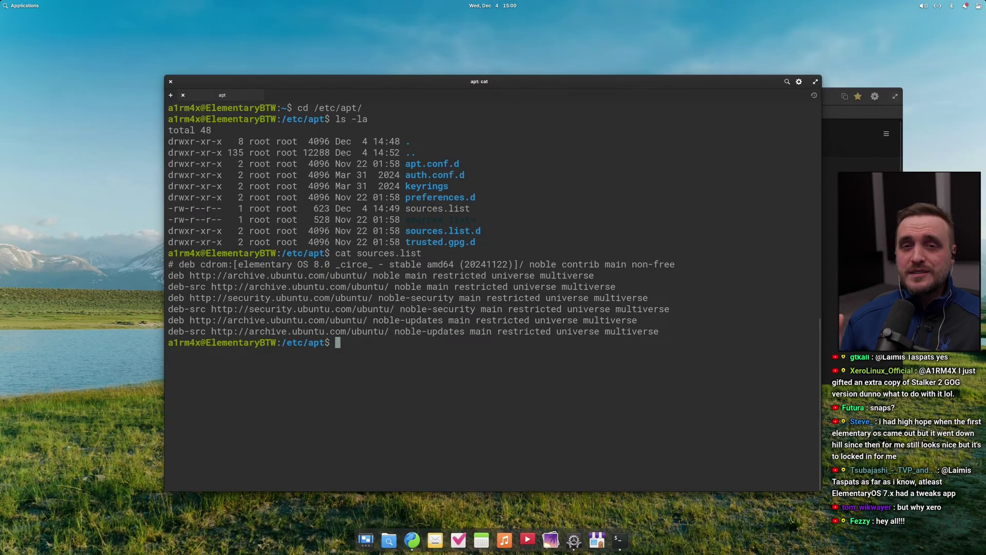
Run nvidia-smi and highlight the 550.120 driver version
type("nvidia-")
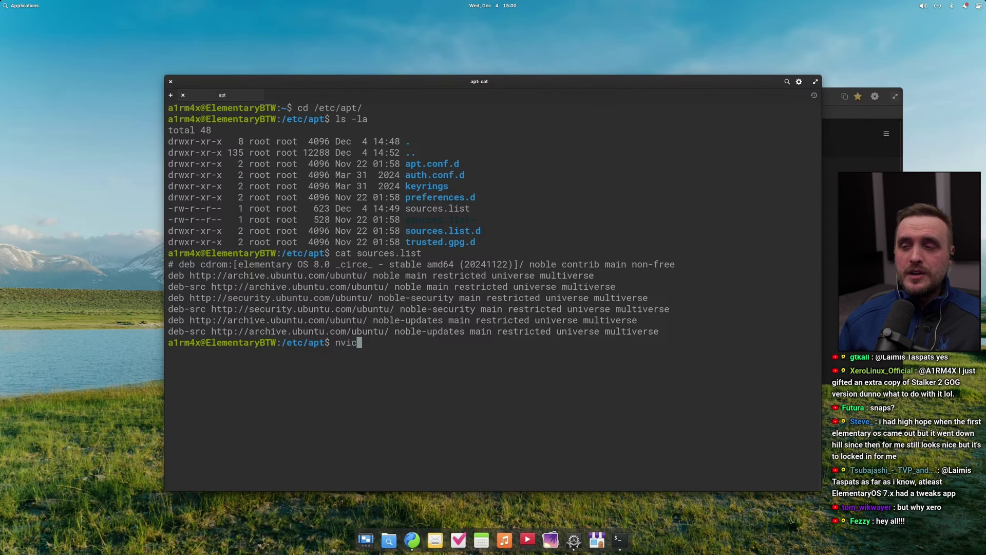
type("smi")
key("Return")
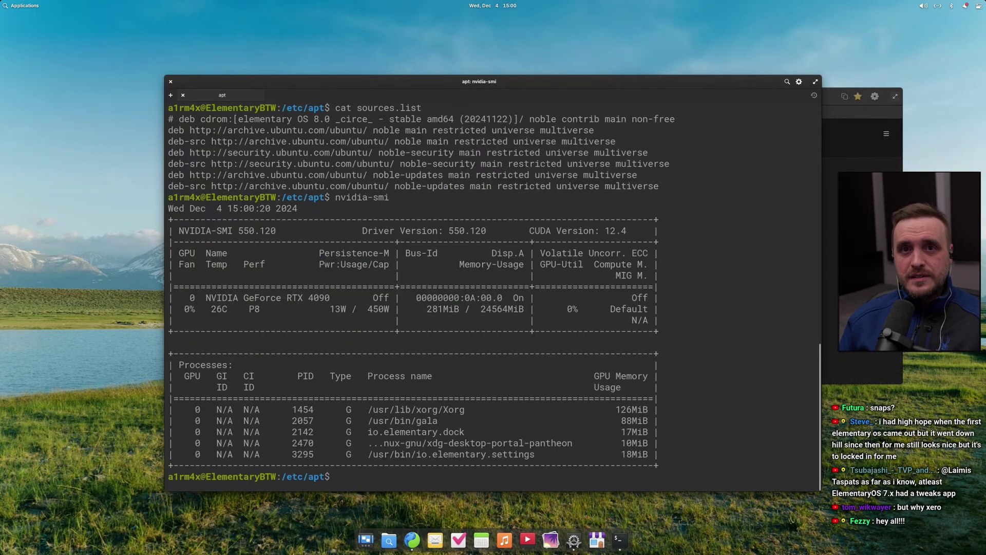
left_click_drag(239, 231, 276, 230)
Move the terminal up and left, flip between workspaces, and resize it narrower and taller
left_click_drag(440, 82, 336, 51)
key("super+Left")
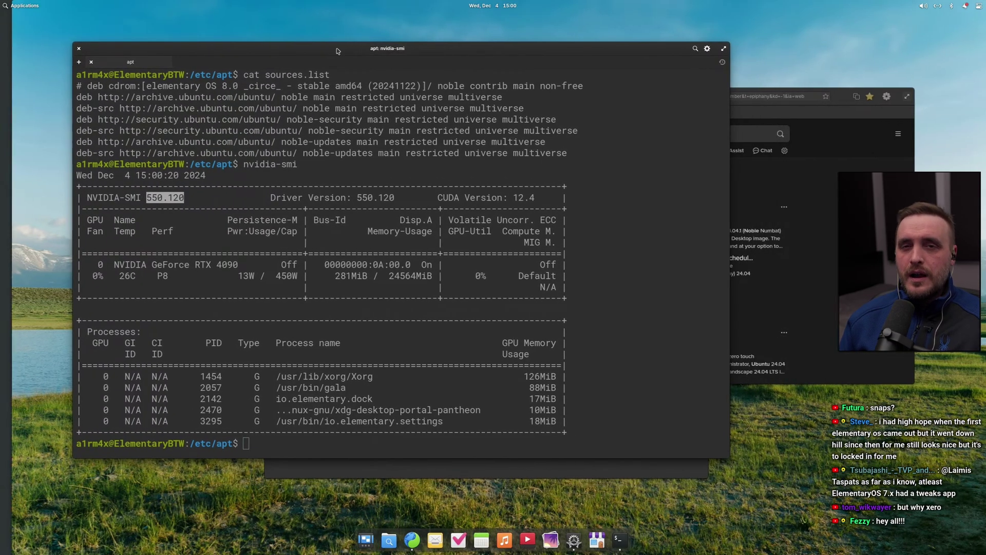
key("super+Right")
key("super+Left")
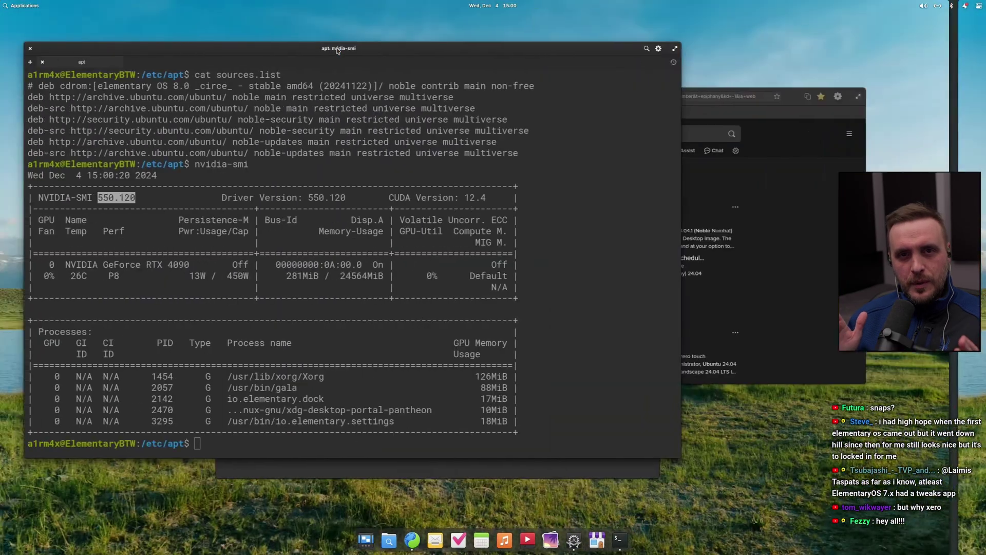
key("super+Right")
key("super+Left")
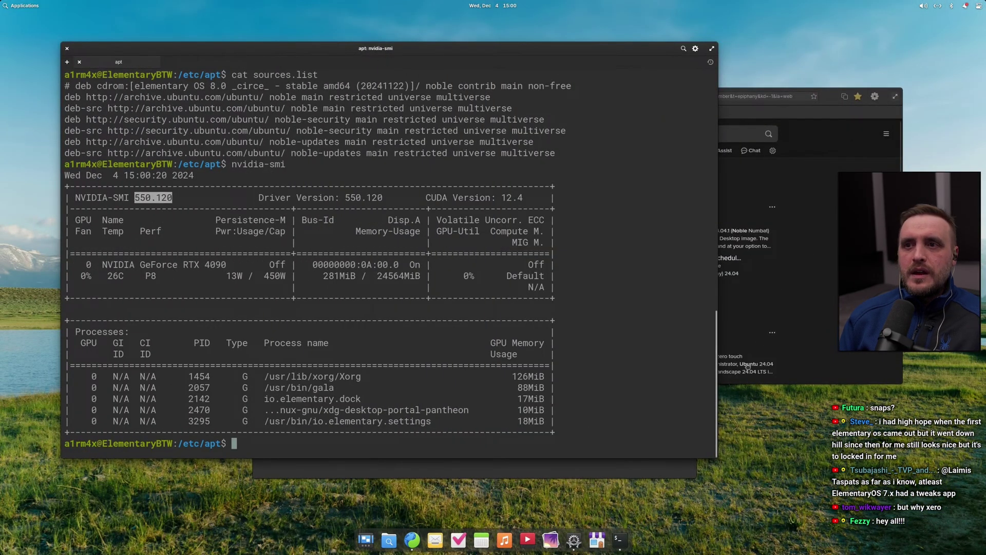
left_click_drag(721, 461, 577, 513)
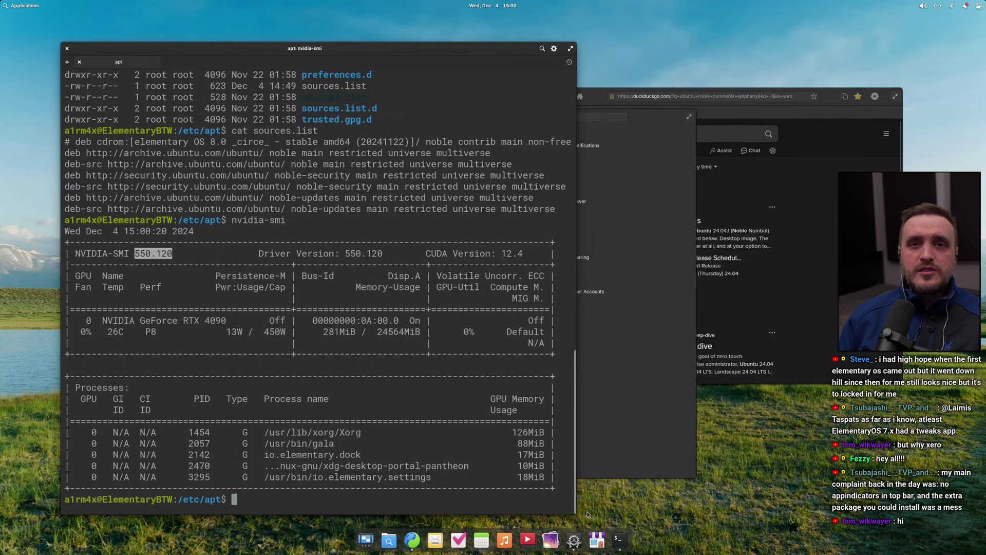
Bring the browser forward, then return to the terminal and erase a half-typed command
left_click(813, 298)
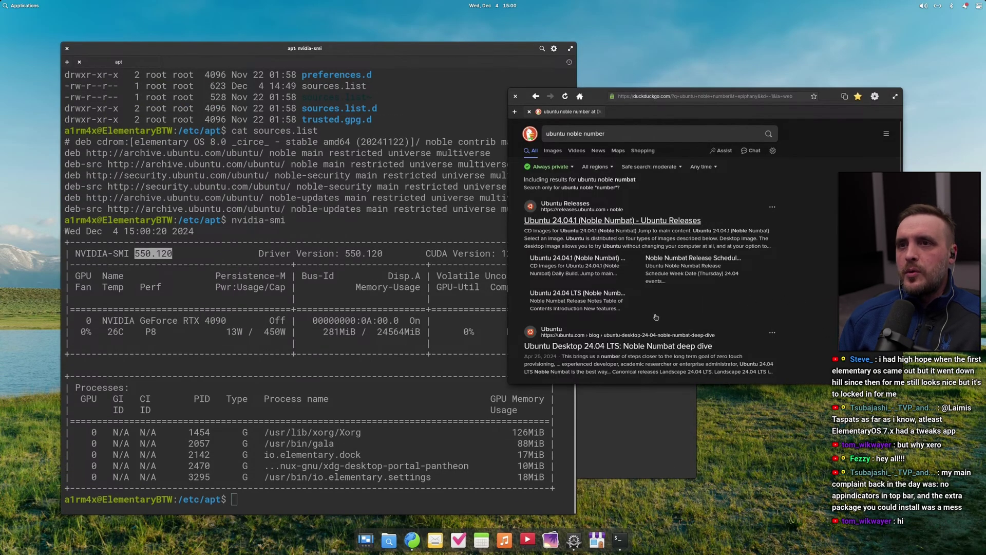
left_click(338, 382)
type("nvi")
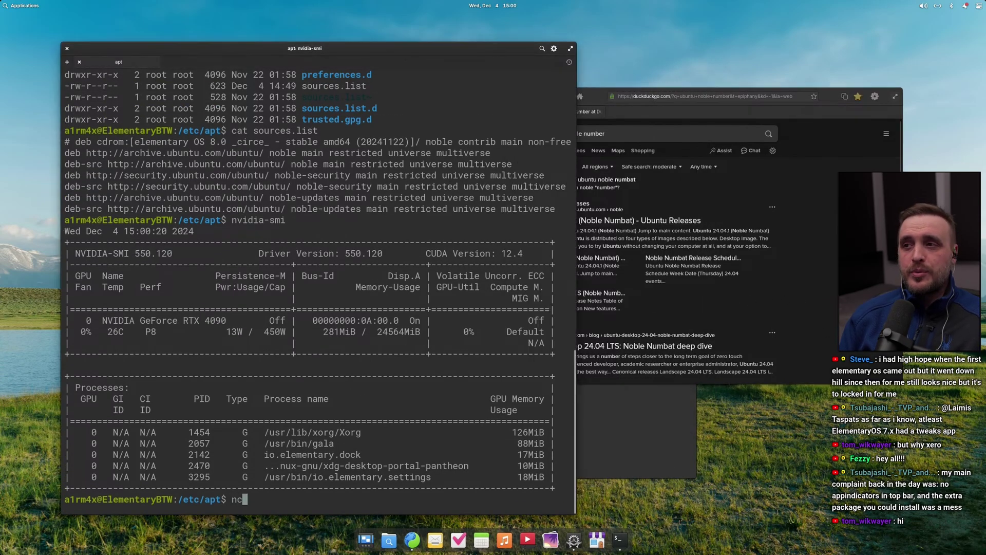
type("dia-")
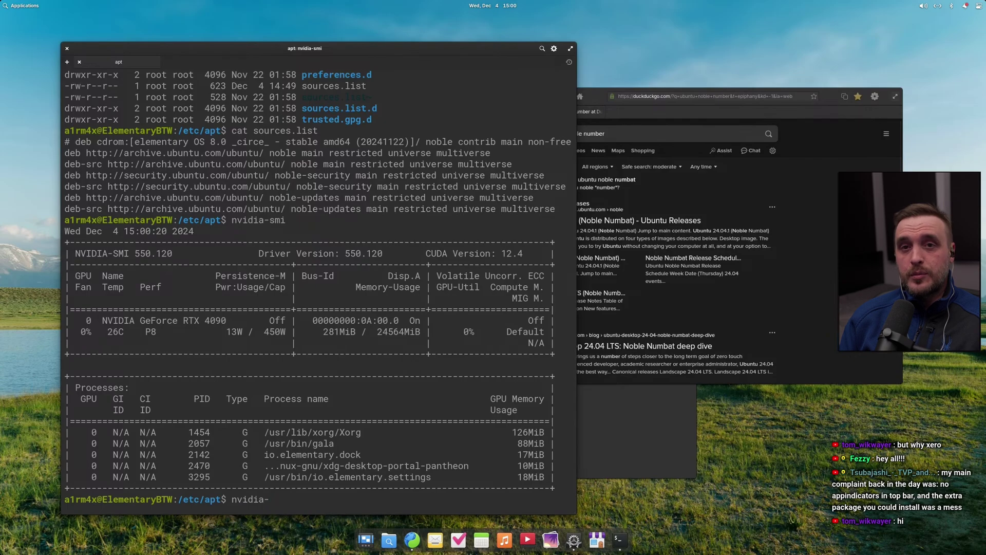
type("smi")
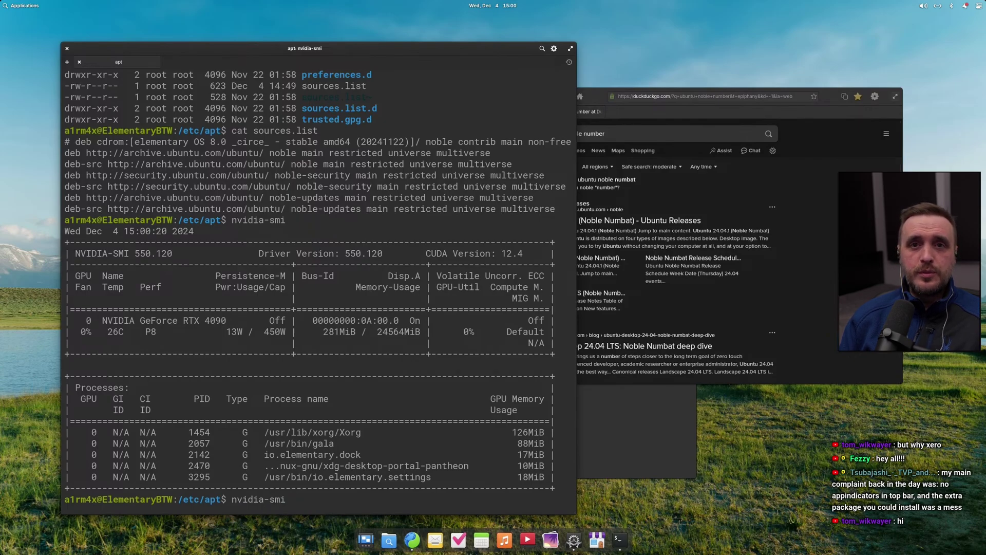
key("BackSpace")
key("BackSpace")
key("BackSpace")
key("BackSpace")
key("BackSpace")
key("BackSpace")
key("BackSpace")
key("BackSpace")
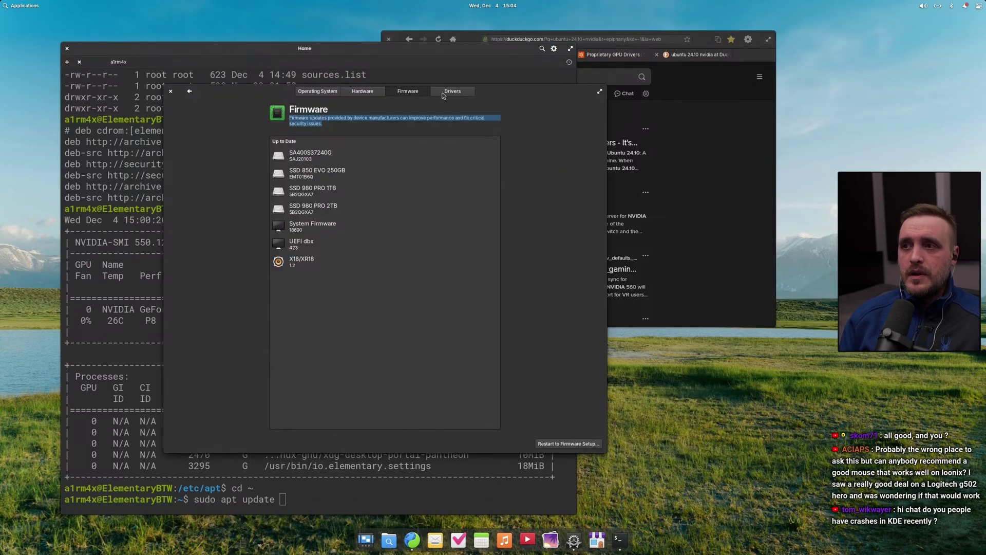
Open the Drivers tab in System Settings to list the NVIDIA drivers
left_click(446, 92)
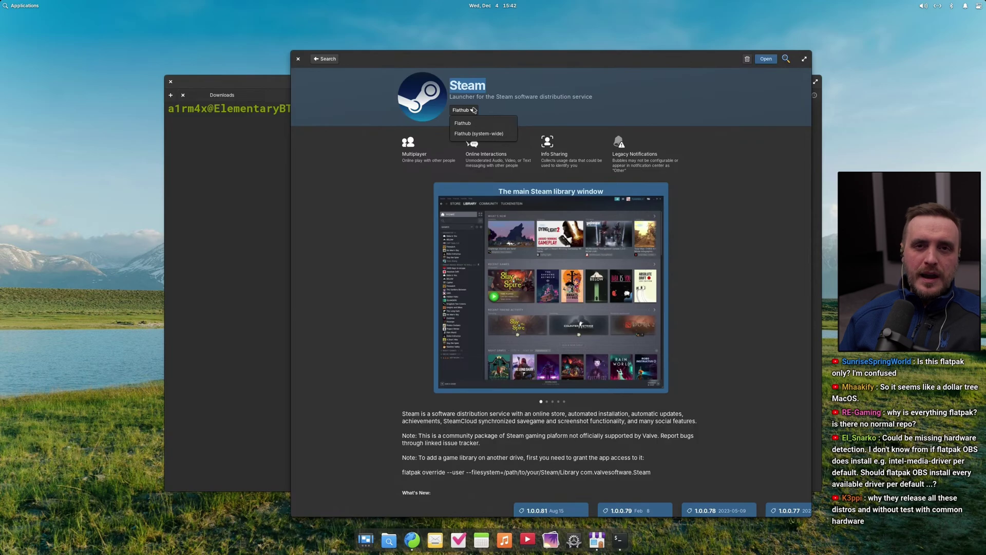
Close Steam's source list, return to the search results, and start typing a new search
left_click(800, 290)
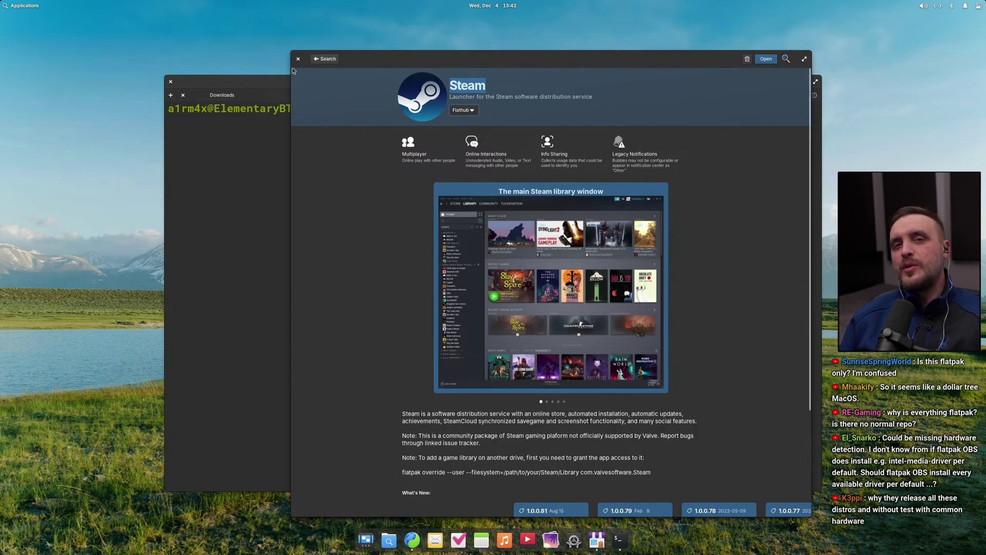
left_click(325, 58)
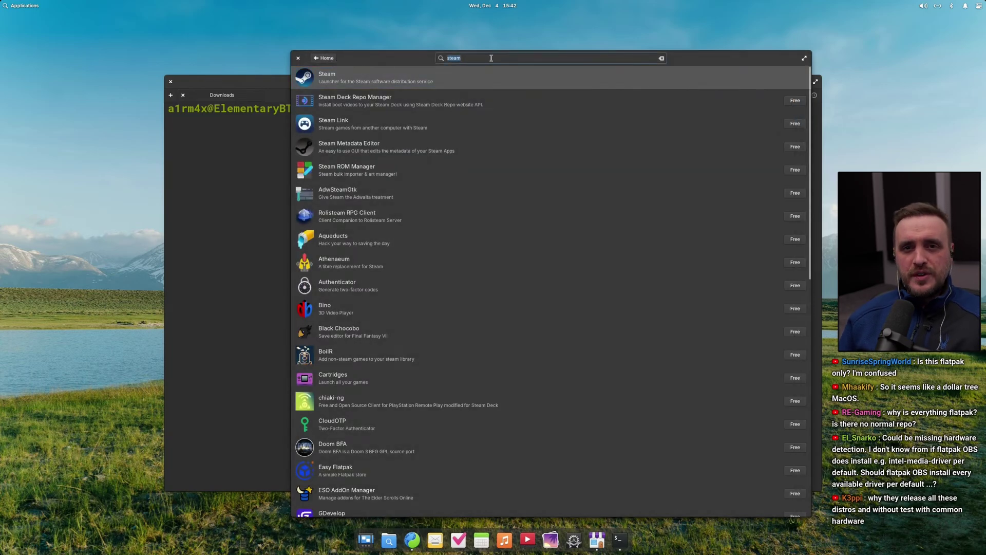
type("flas")
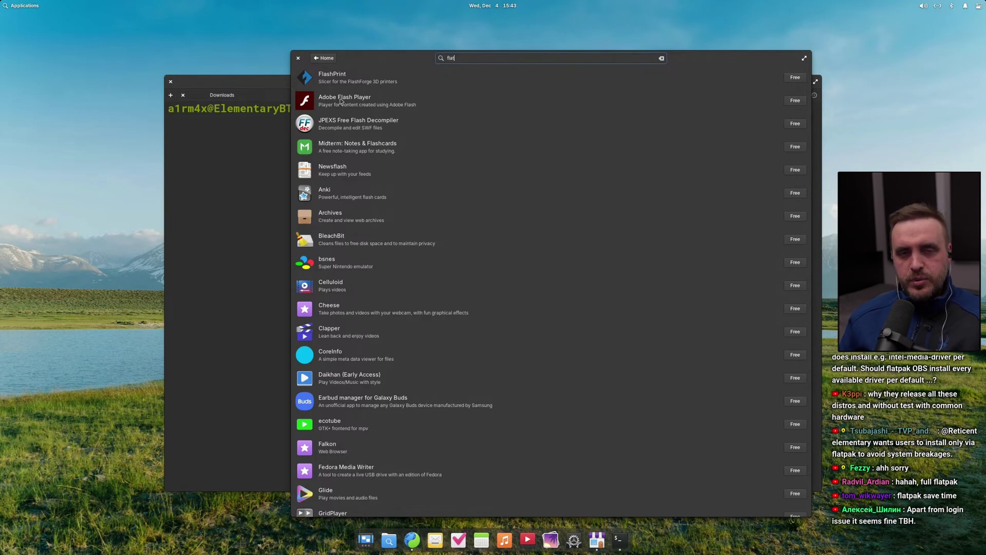
type("selasdsadsadsadsadsad sad")
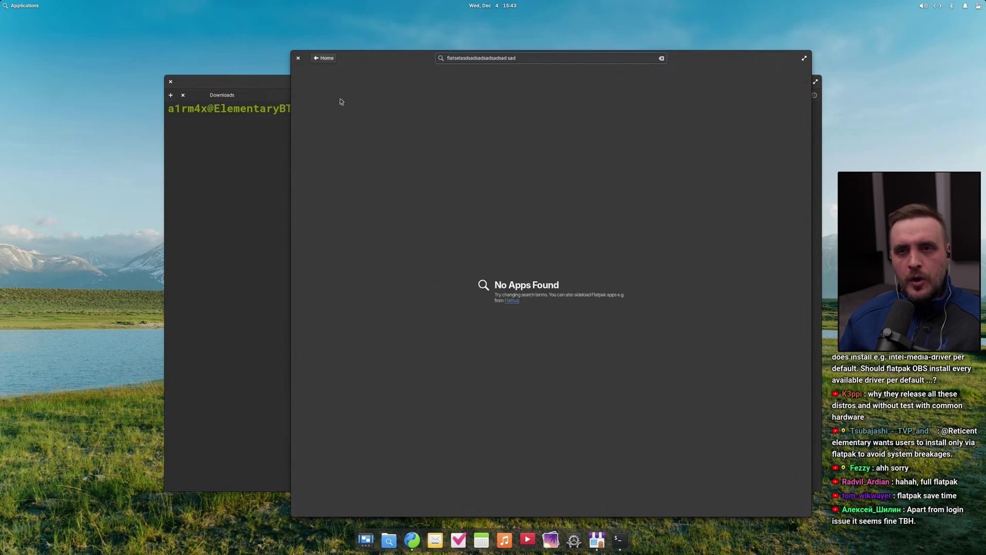
Replace the search text with 'fla' and delete the stray characters
triple_click(579, 61)
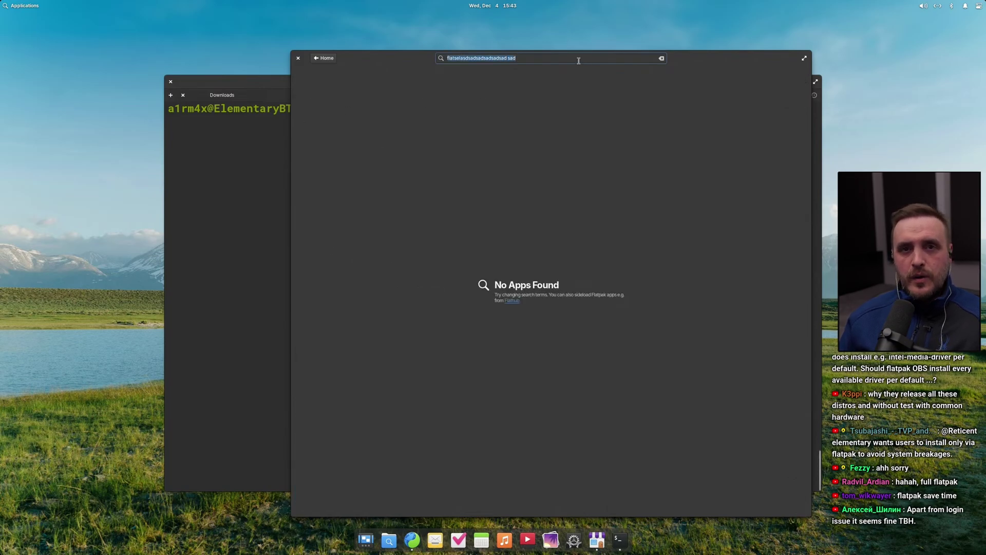
type("fla")
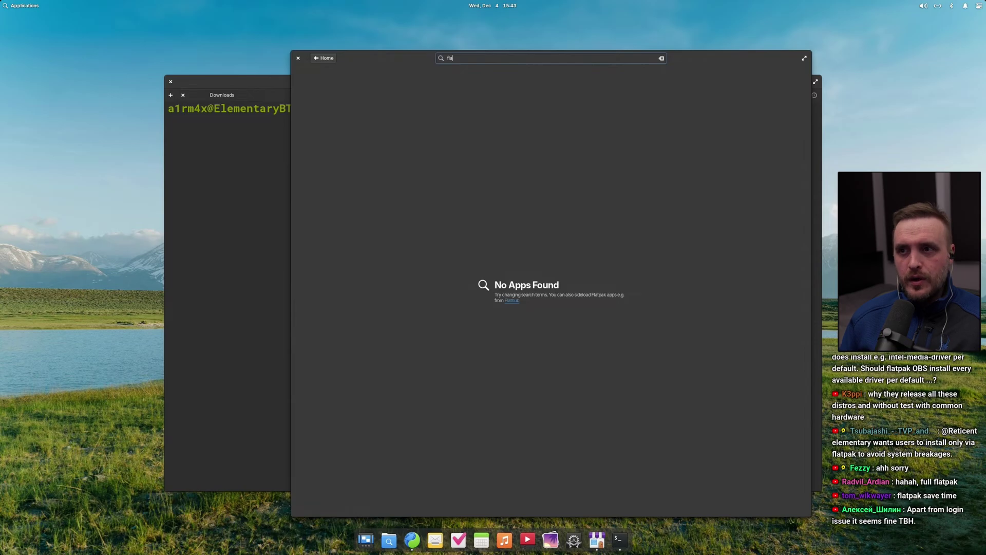
type("tsarwsadsadsad")
left_click_drag(456, 58, 574, 61)
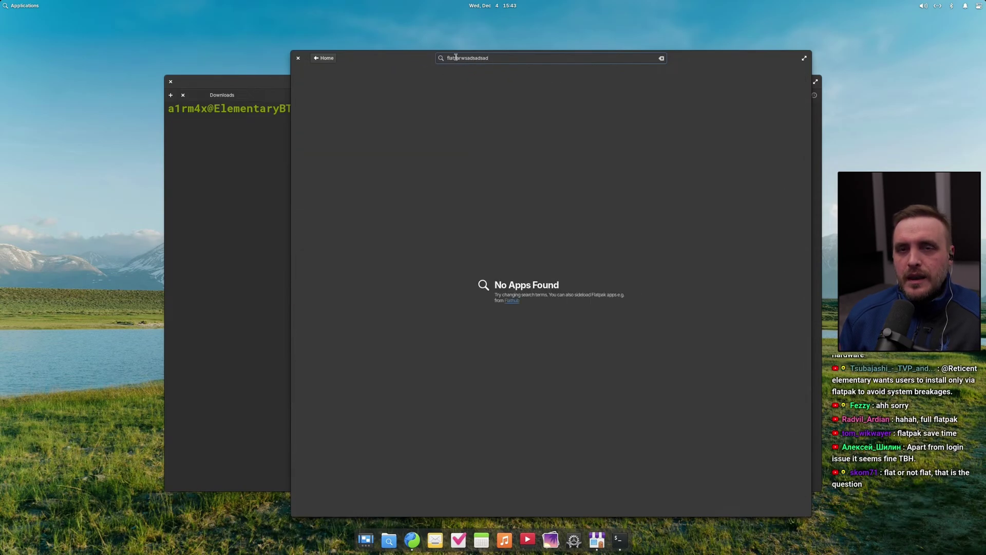
key("BackSpace")
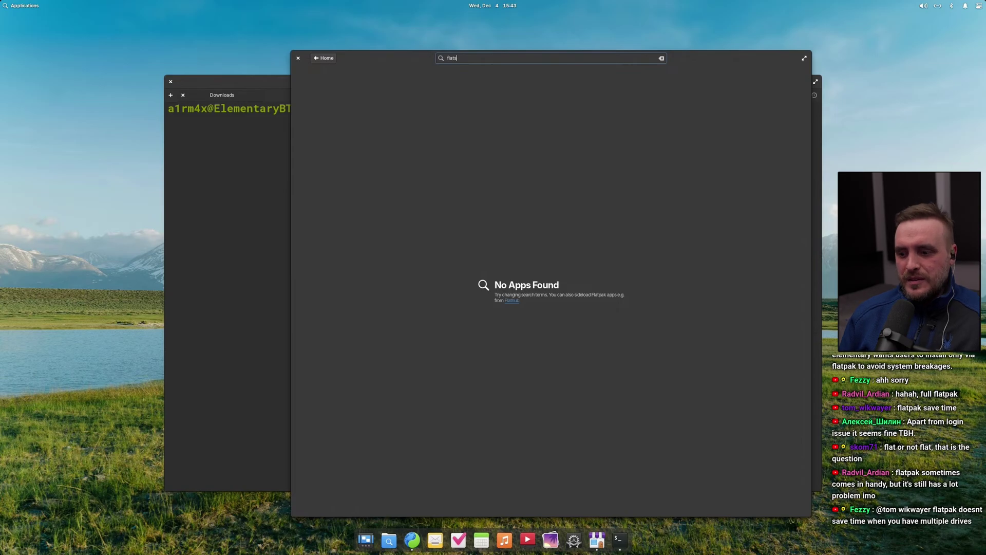
Search for Flatseal, install it for free from the Flathub source, then log back in
type("eal")
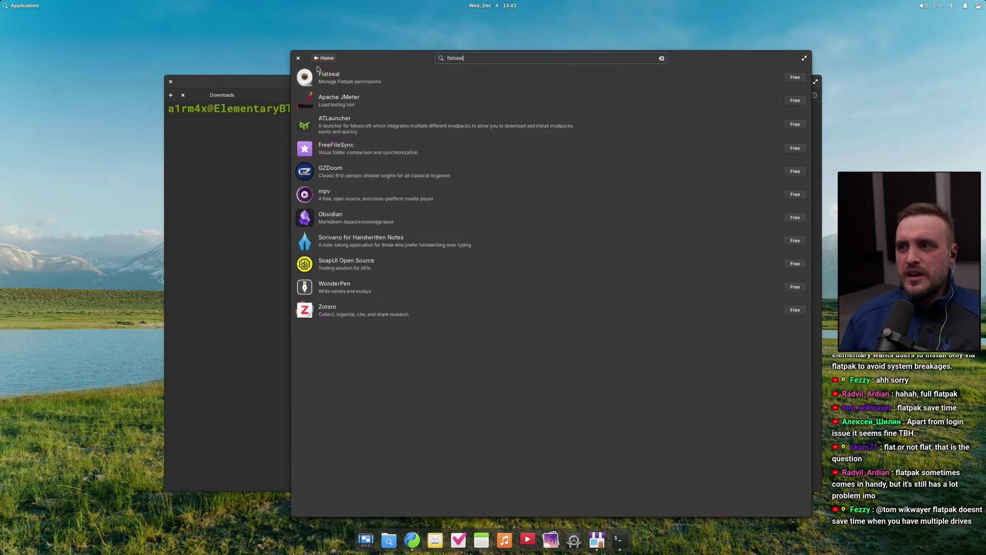
left_click(337, 82)
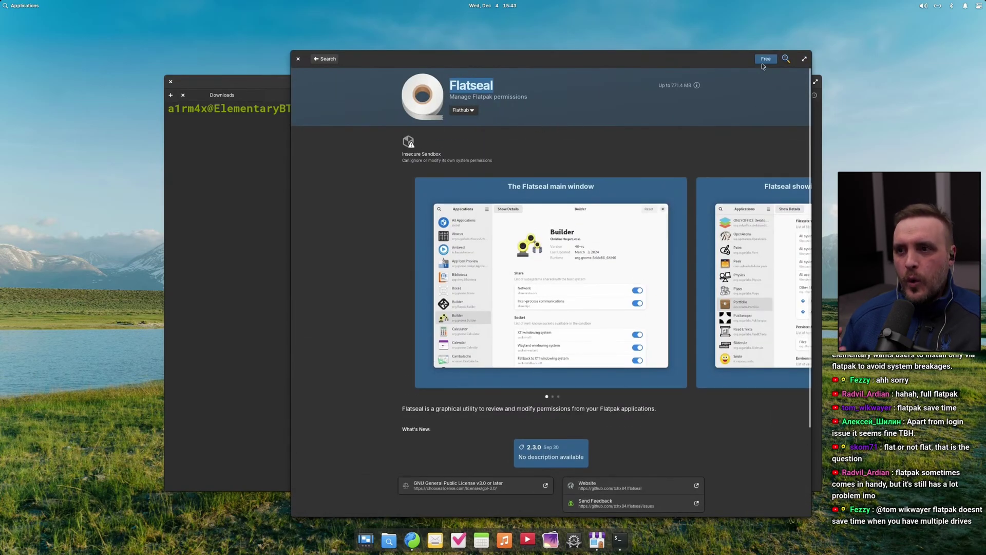
left_click(463, 110)
left_click(462, 133)
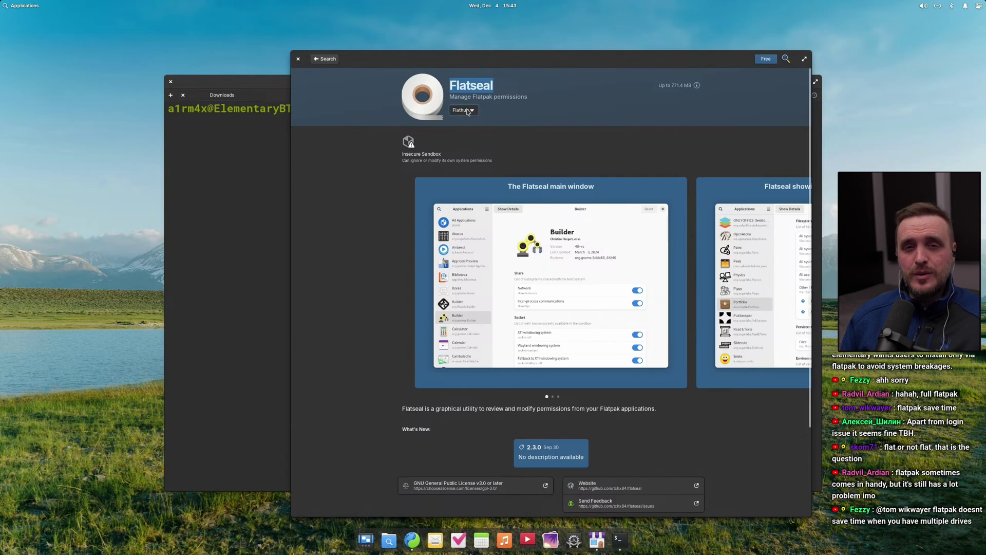
left_click(765, 59)
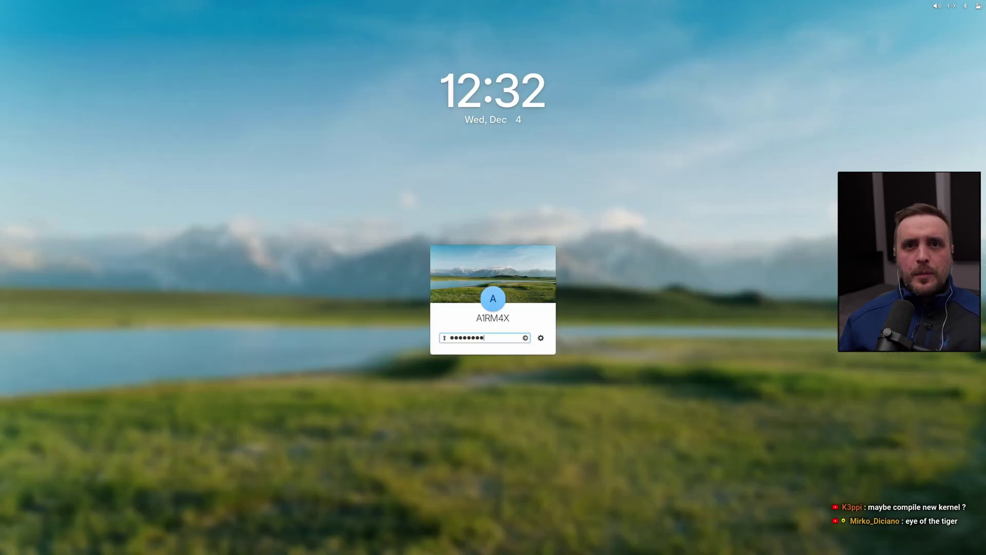
key("Return")
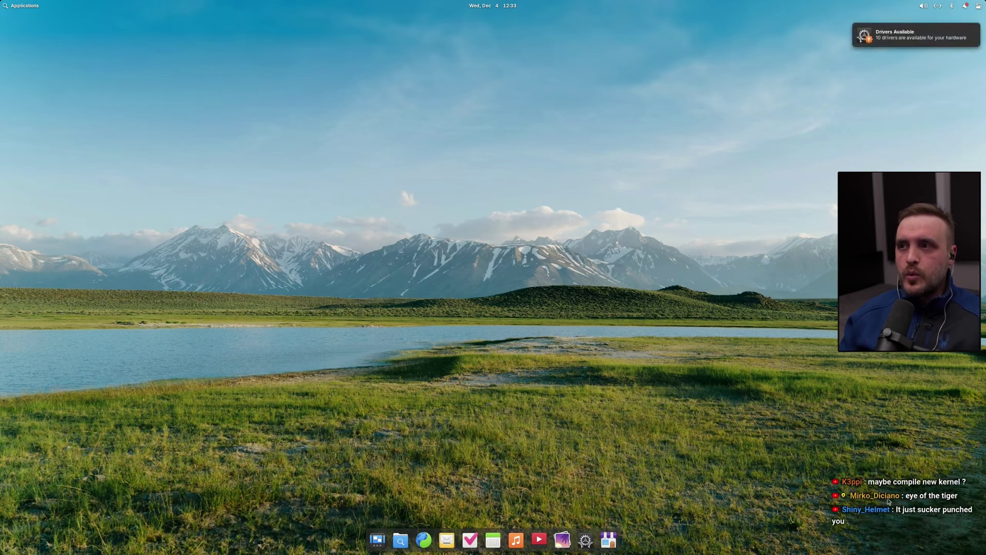
Open the Drivers Available notification from the top-bar notification list
left_click(965, 6)
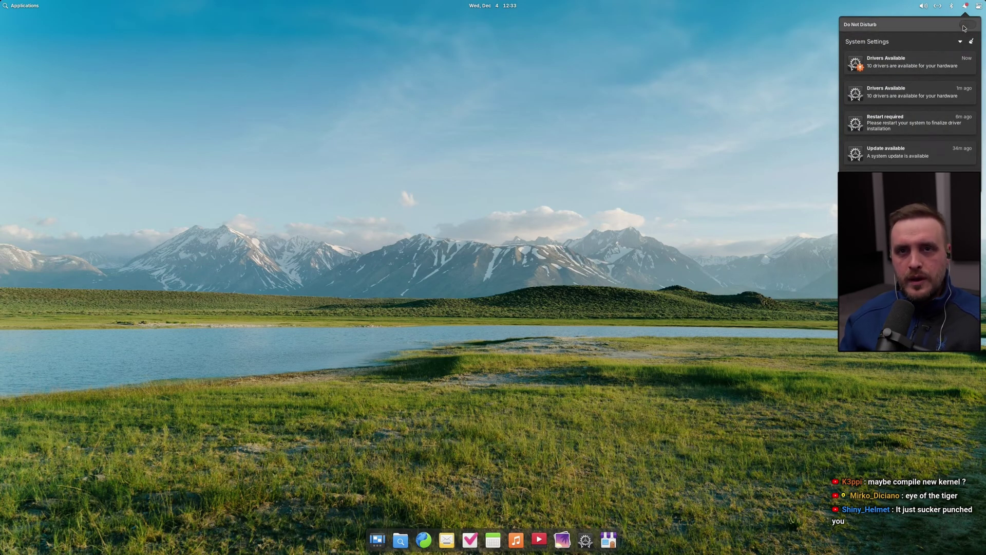
left_click(946, 62)
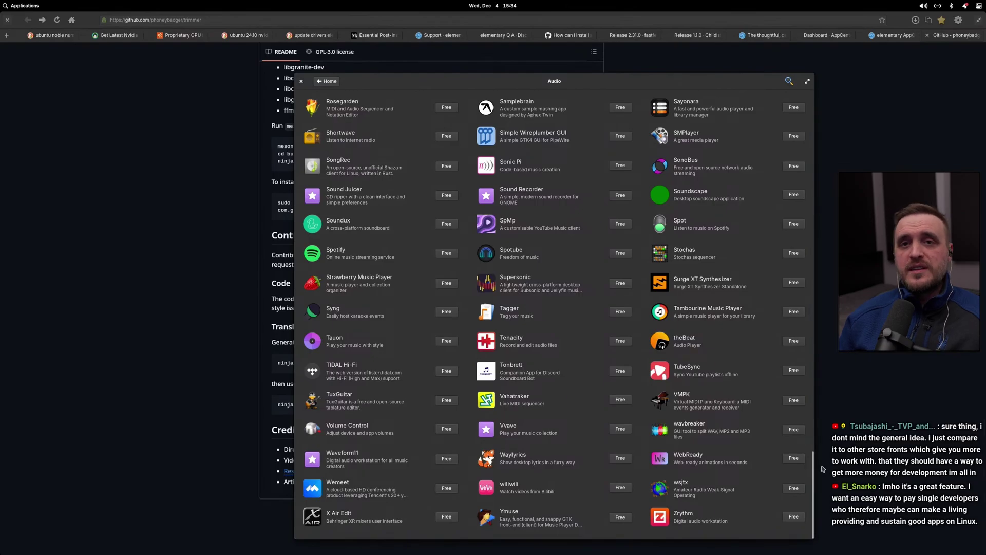
From AppCenter's home page, run Update All on the 2 pending runtime updates
left_click_drag(813, 478, 827, 105)
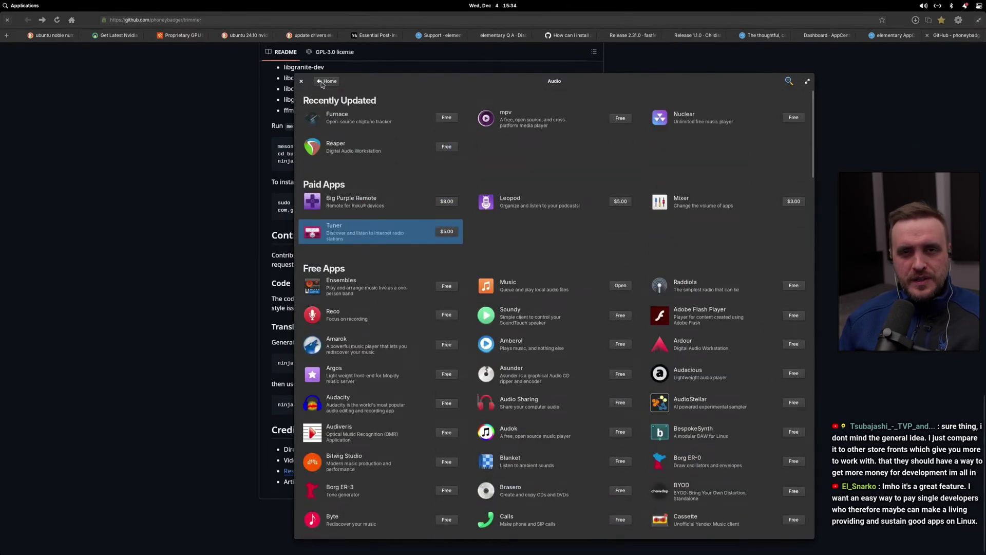
left_click(324, 82)
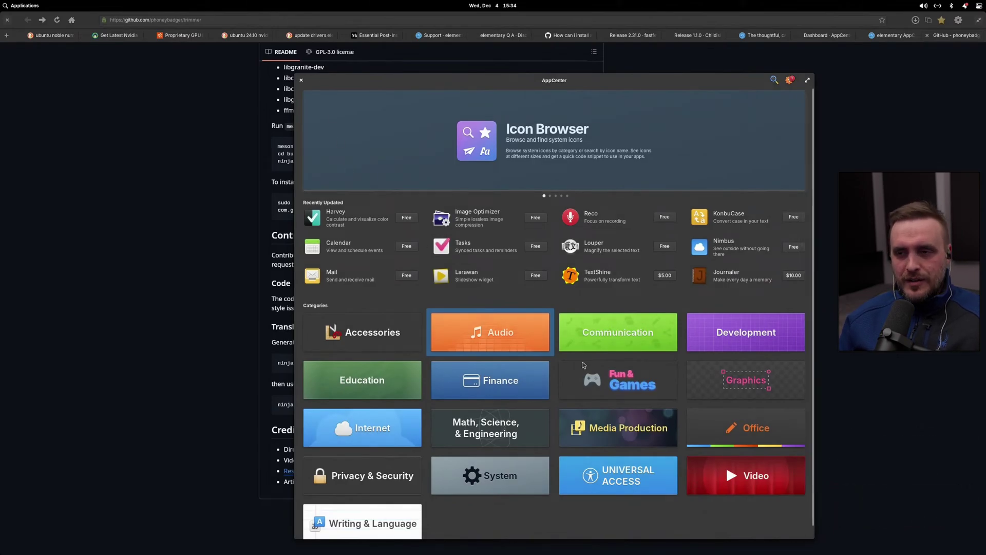
left_click_drag(665, 82, 662, 60)
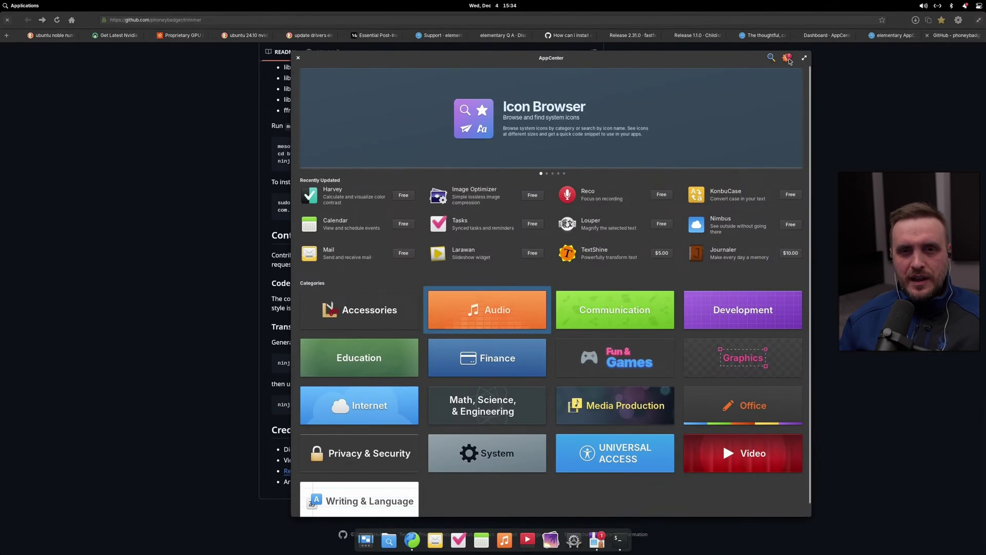
left_click(787, 59)
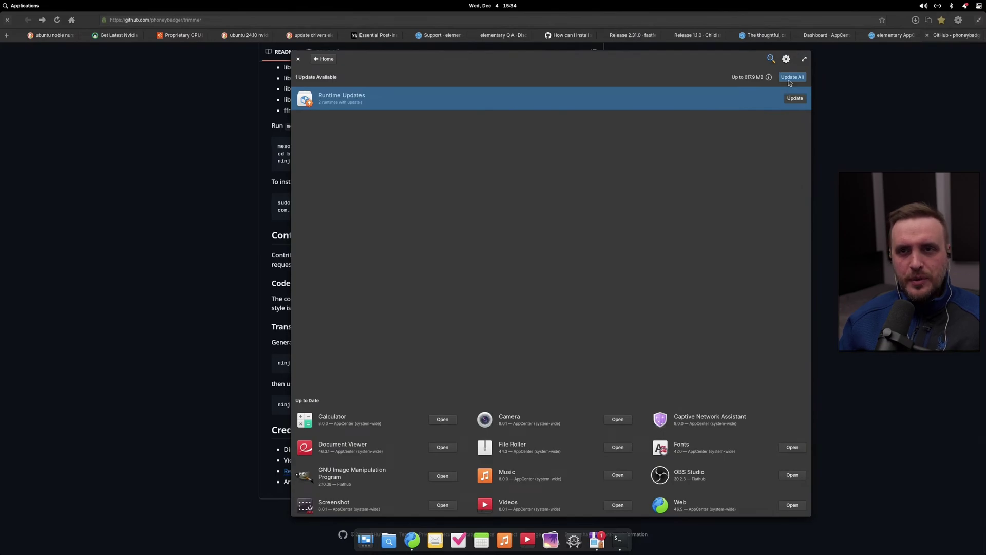
left_click(791, 77)
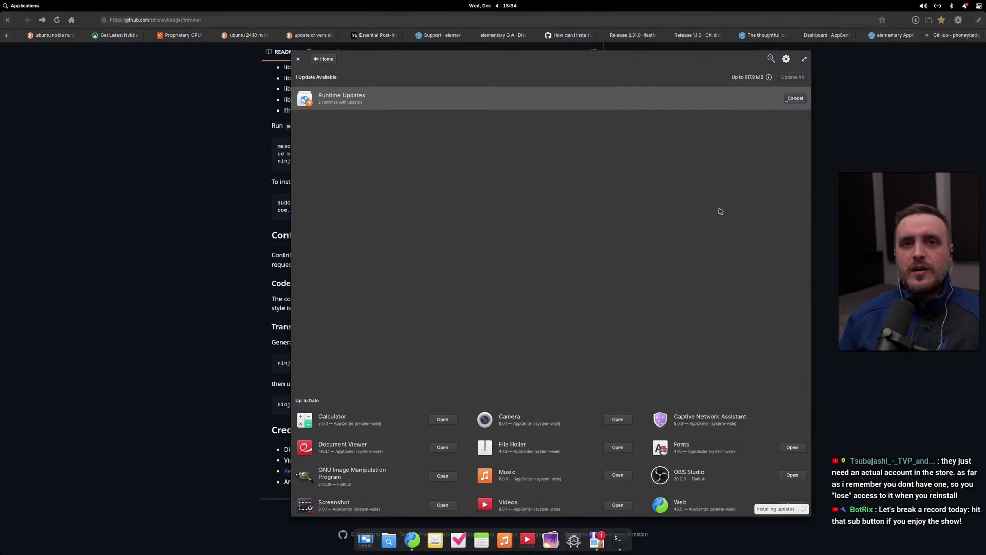
Launch OBS Studio, cancel the auto-configuration wizard, close What's New and centre the window
left_click(792, 475)
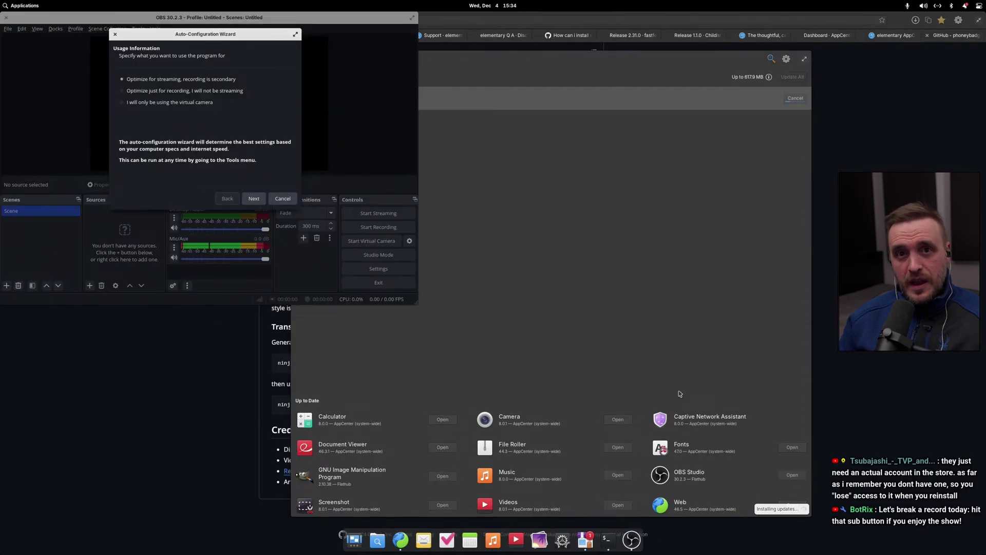
left_click(282, 198)
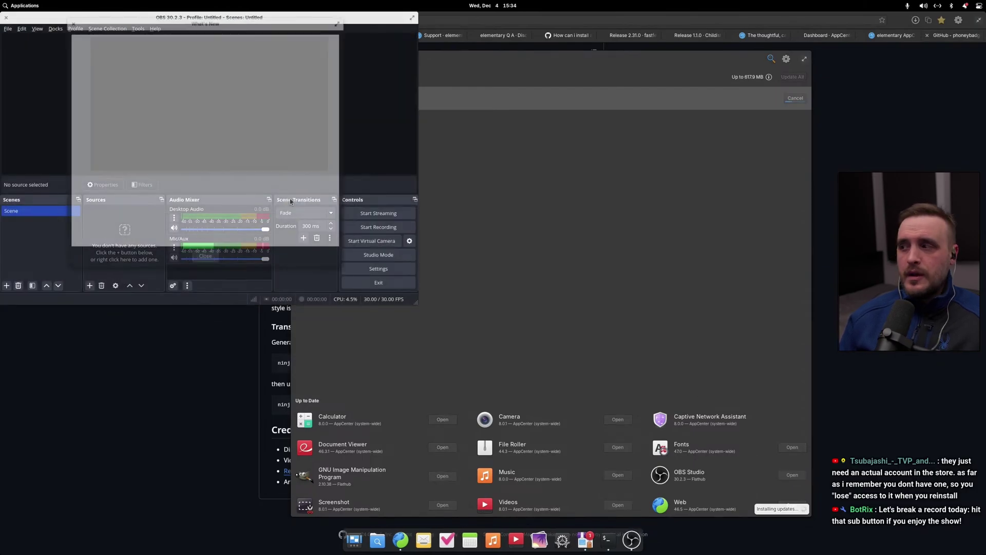
left_click(205, 252)
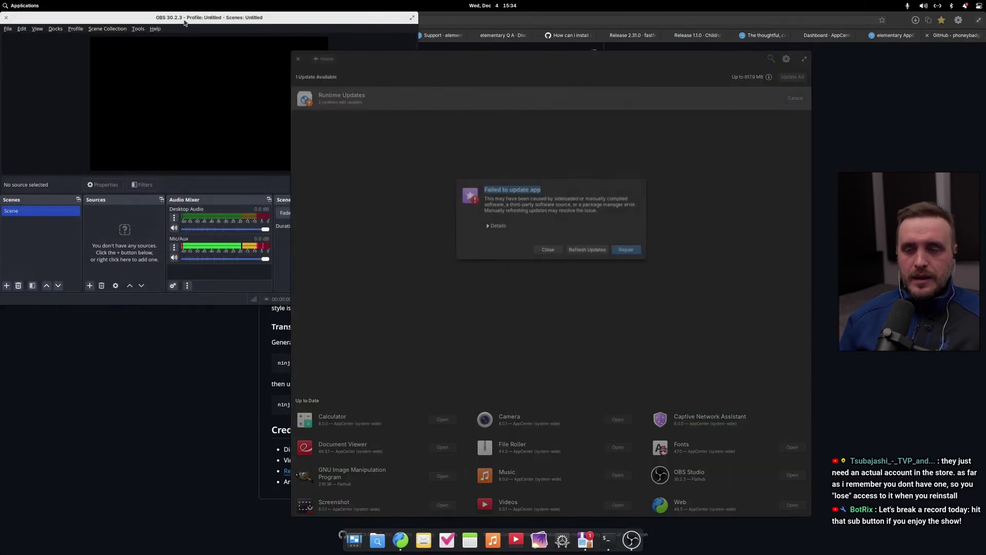
left_click_drag(179, 15, 473, 168)
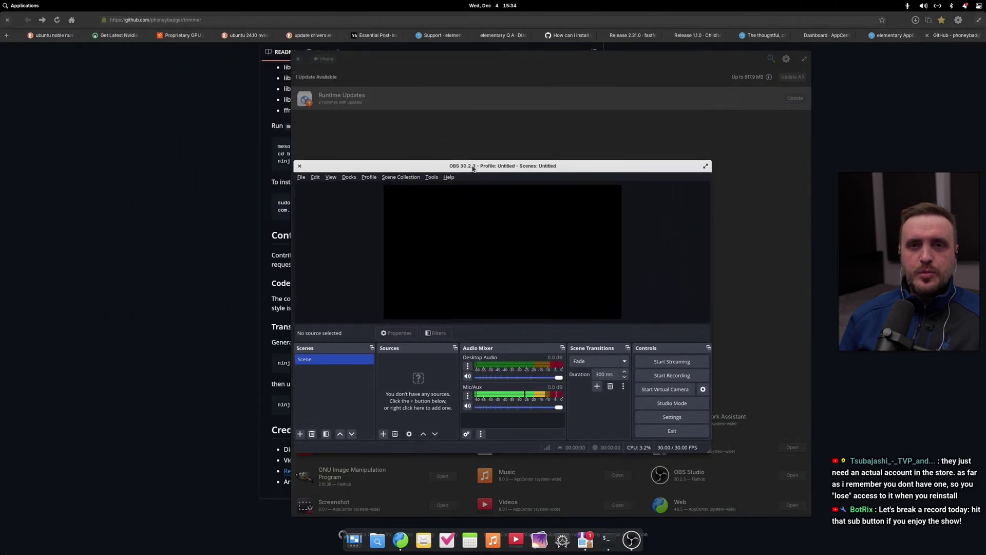
Browse the scene collection and source options without adding anything
left_click(401, 176)
left_click(384, 435)
left_click(384, 435)
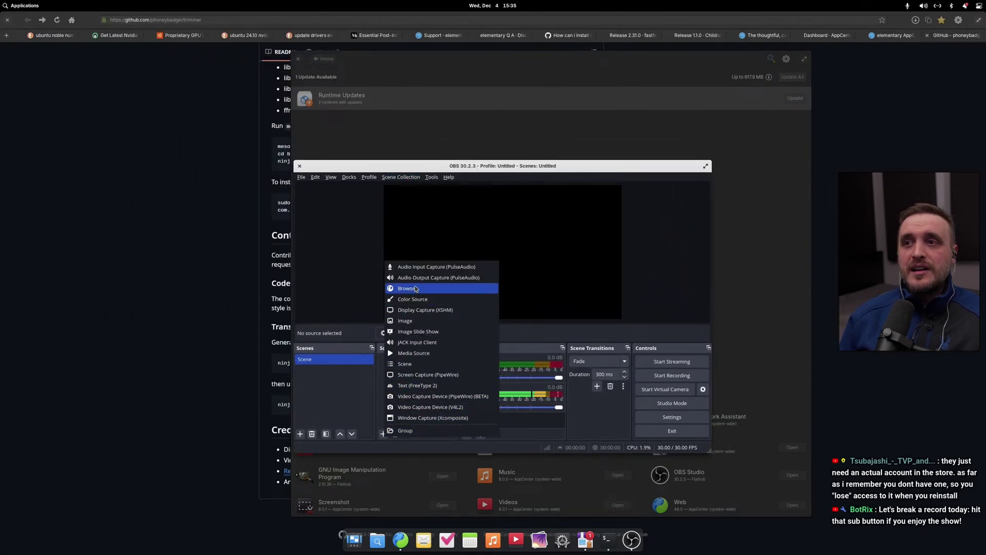
left_click(474, 144)
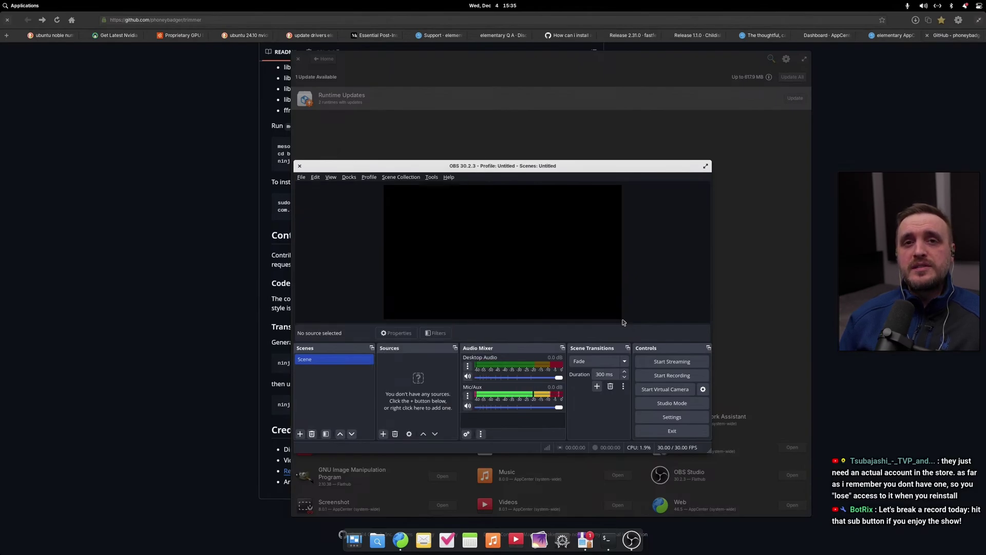
Enlarge the OBS main window by dragging its edges outward
left_click_drag(714, 455, 801, 515)
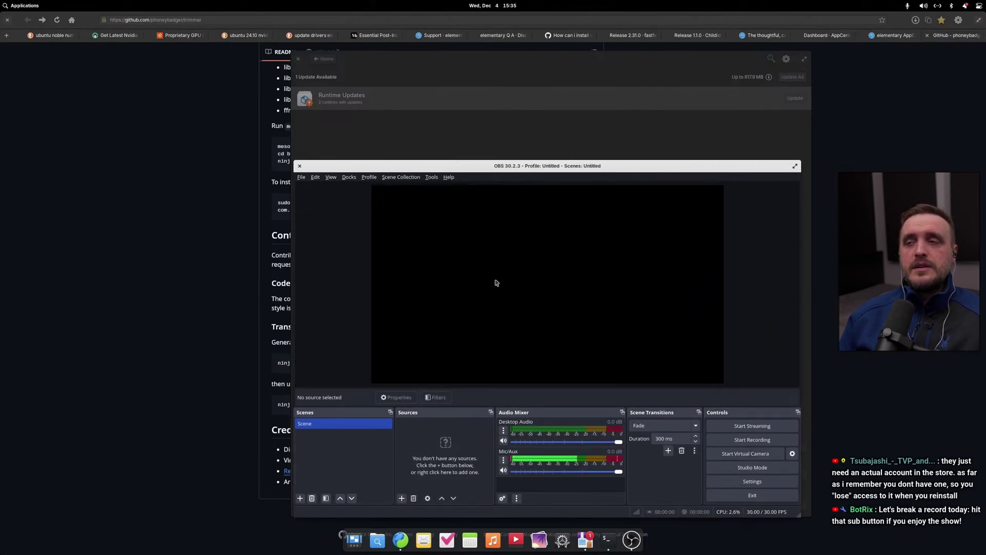
left_click_drag(295, 166, 223, 72)
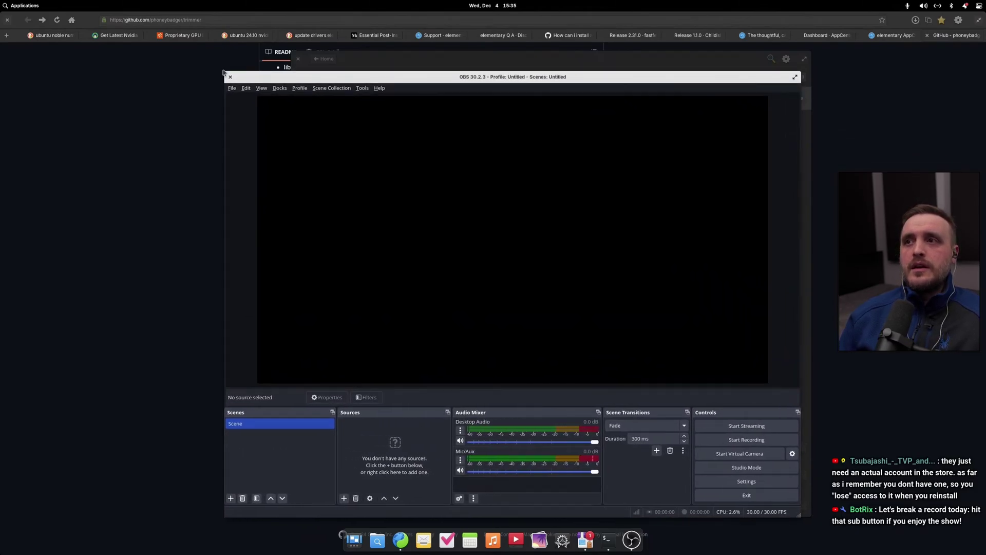
mouse_move(324, 78)
left_mouse_down()
mouse_move(282, 55)
mouse_move(311, 67)
left_mouse_up()
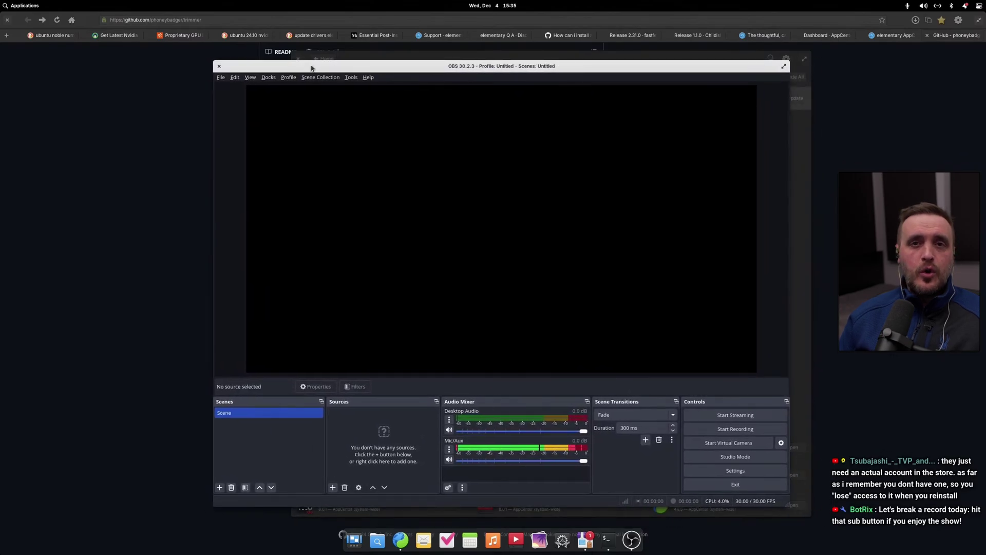
left_click(220, 77)
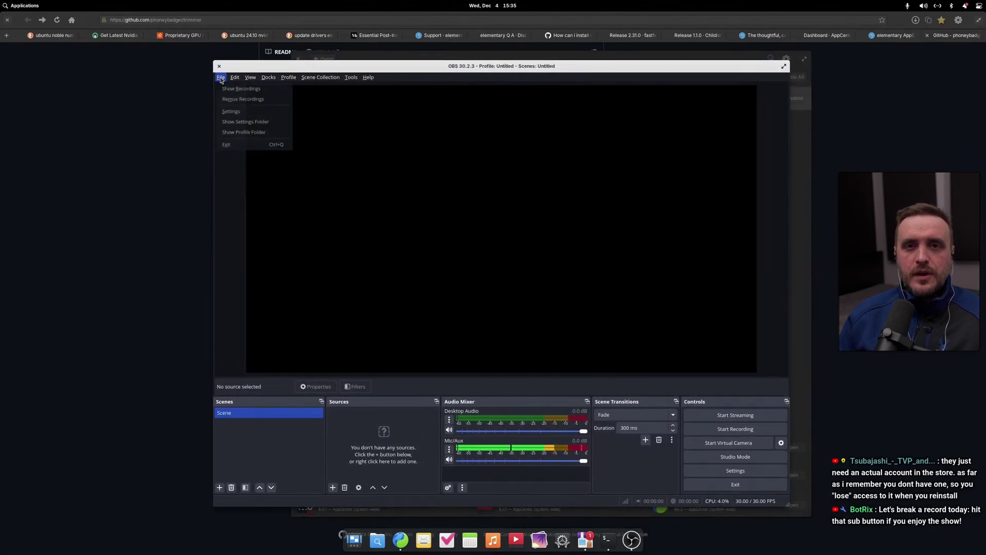
In OBS Settings, switch the Output Mode from Simple to Advanced
left_click(228, 111)
left_click(347, 210)
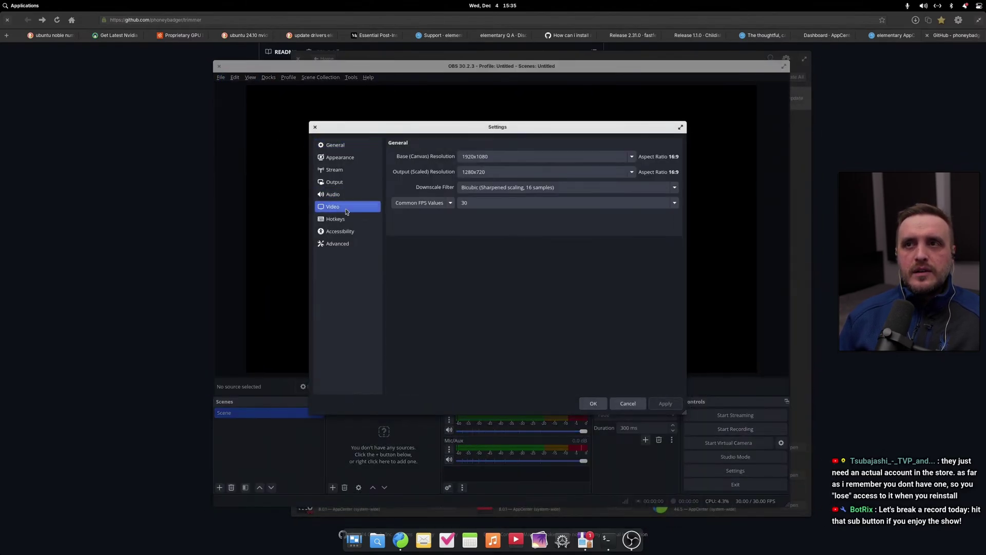
left_click(335, 194)
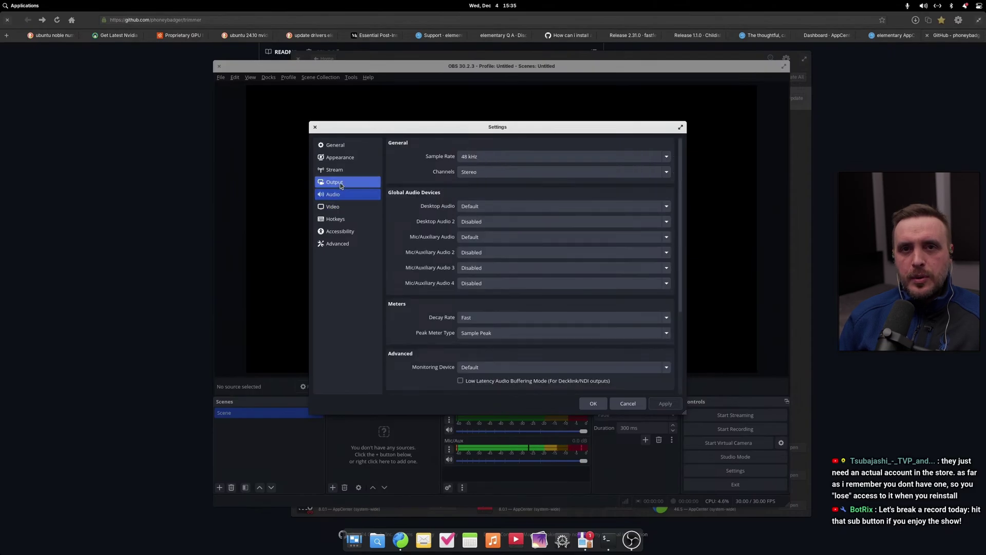
left_click(337, 182)
left_click(493, 144)
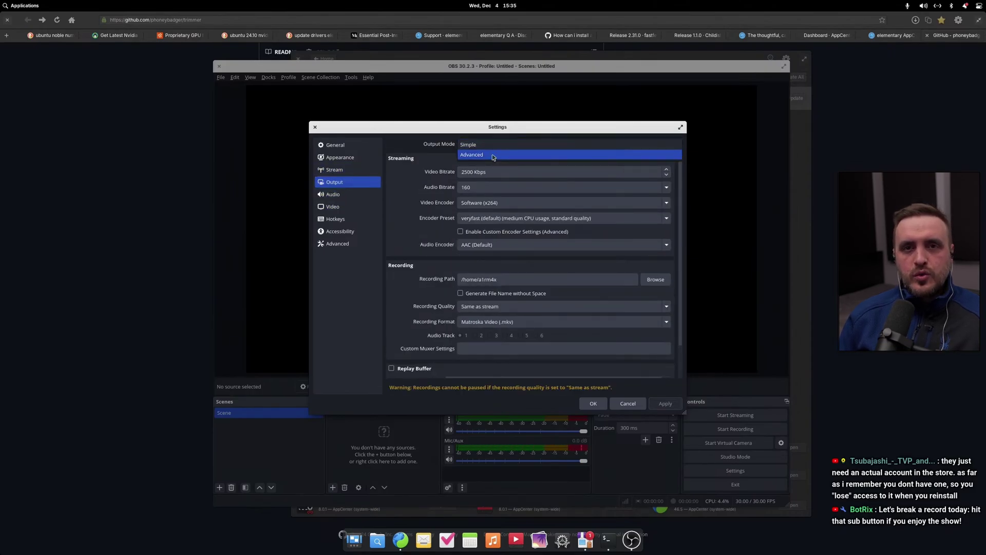
left_click(493, 159)
Inspect the Recording video encoders (only AOM AV1, SVT-AV1, x264), keeping recording type Standard
left_click(445, 162)
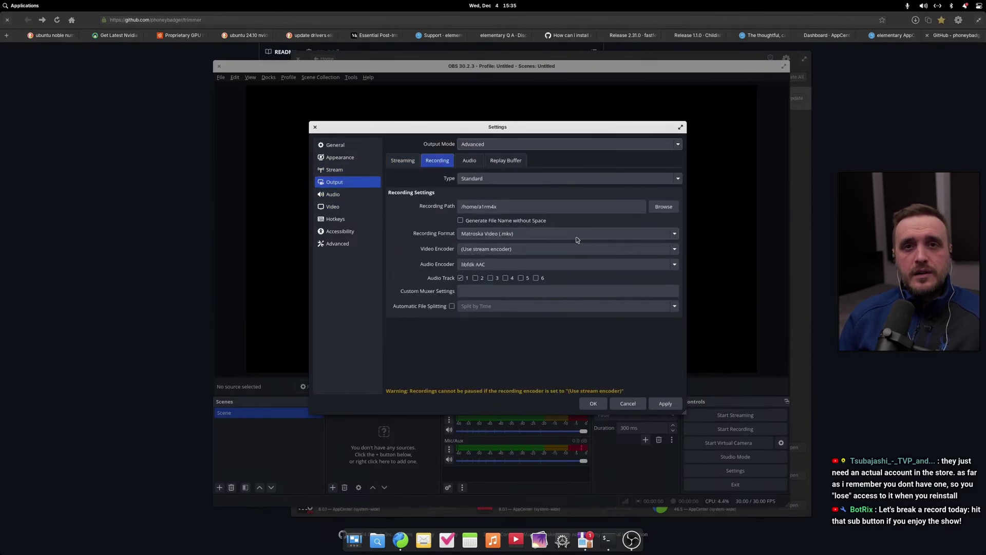
left_click(622, 249)
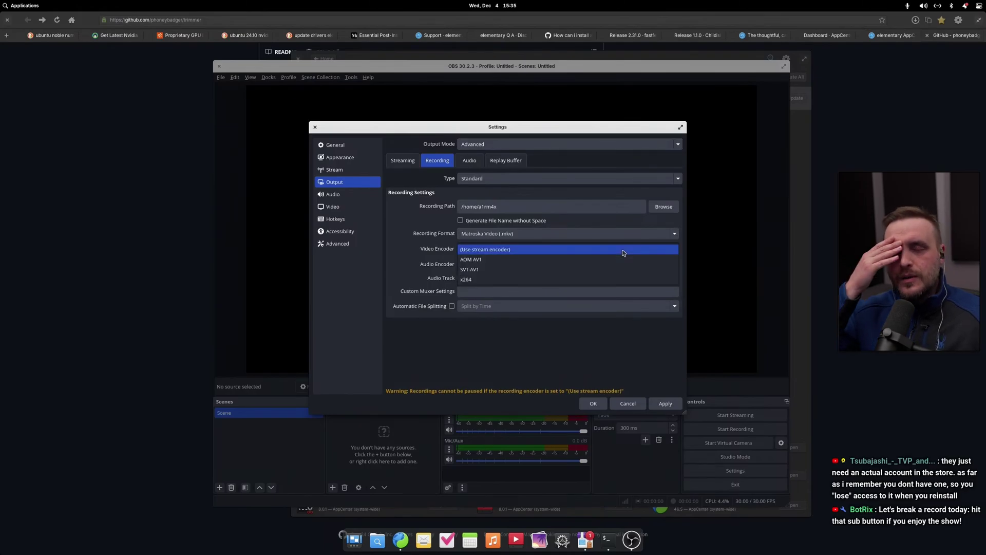
left_click(622, 251)
left_click(483, 178)
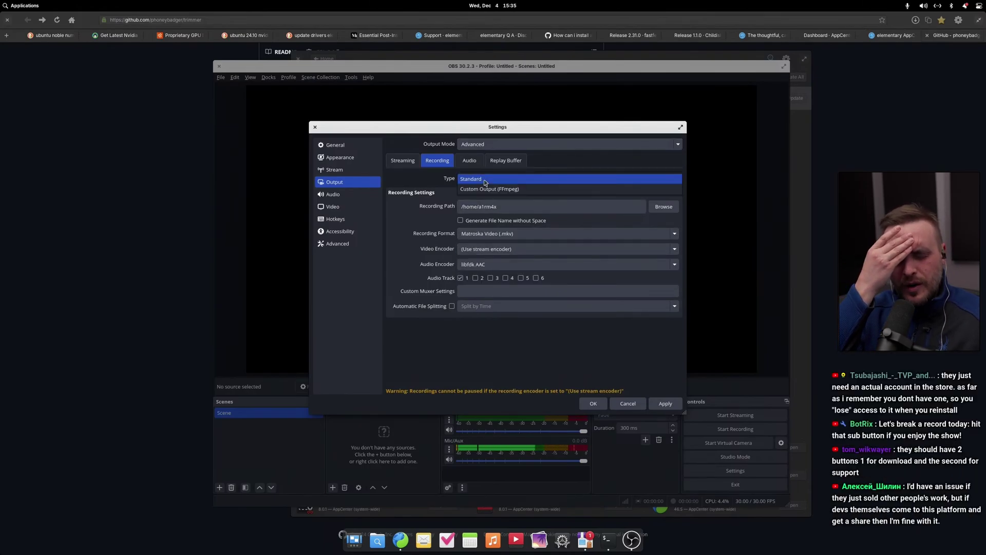
left_click(484, 178)
Set the Stream service to Custom
left_click(404, 161)
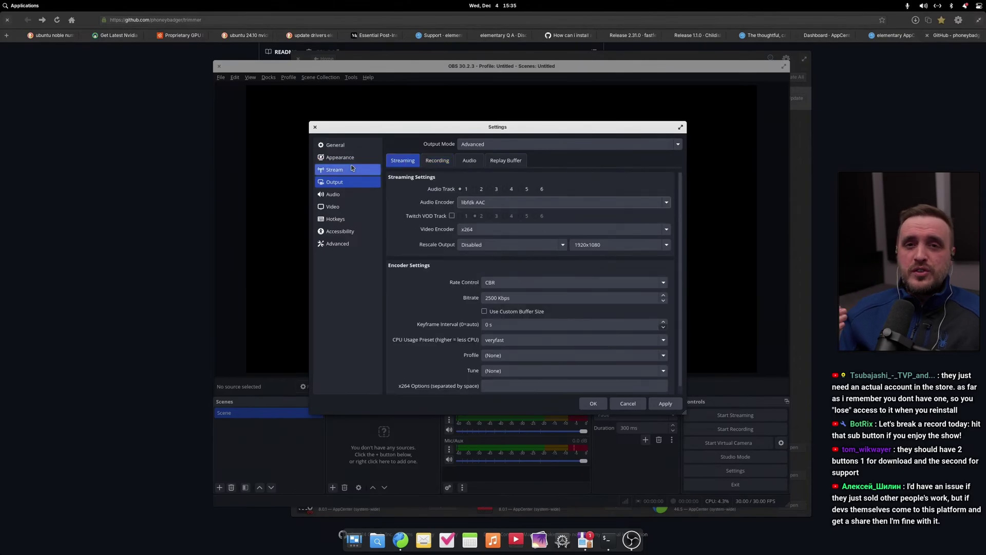
left_click(380, 171)
left_click(475, 144)
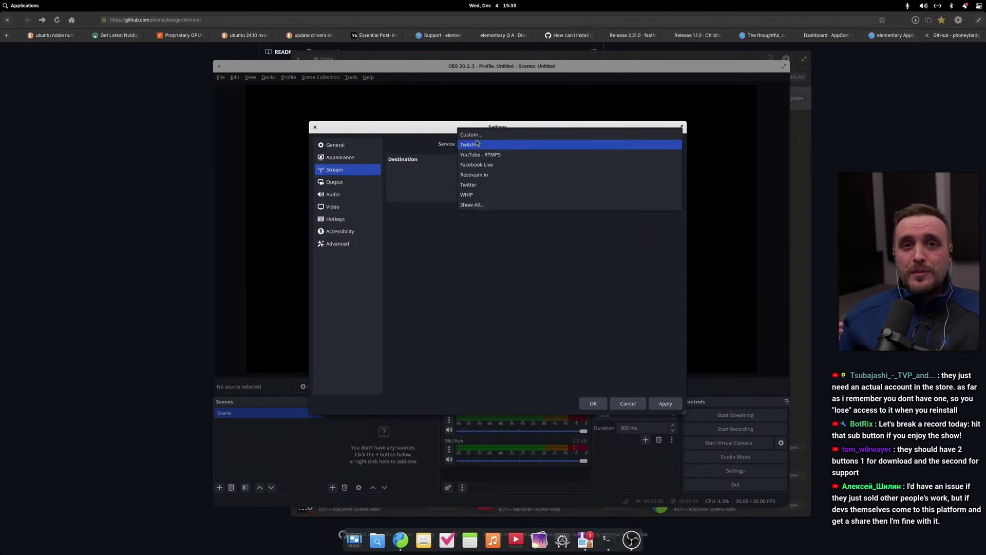
left_click(471, 135)
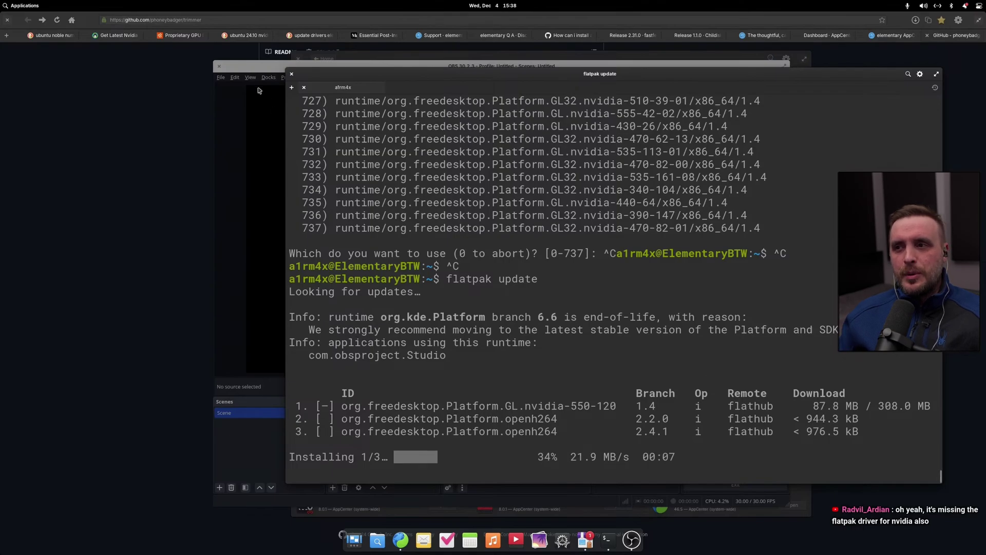
Close OBS Settings, quit OBS, and move the Terminal aside while flatpak update completes
left_click(250, 67)
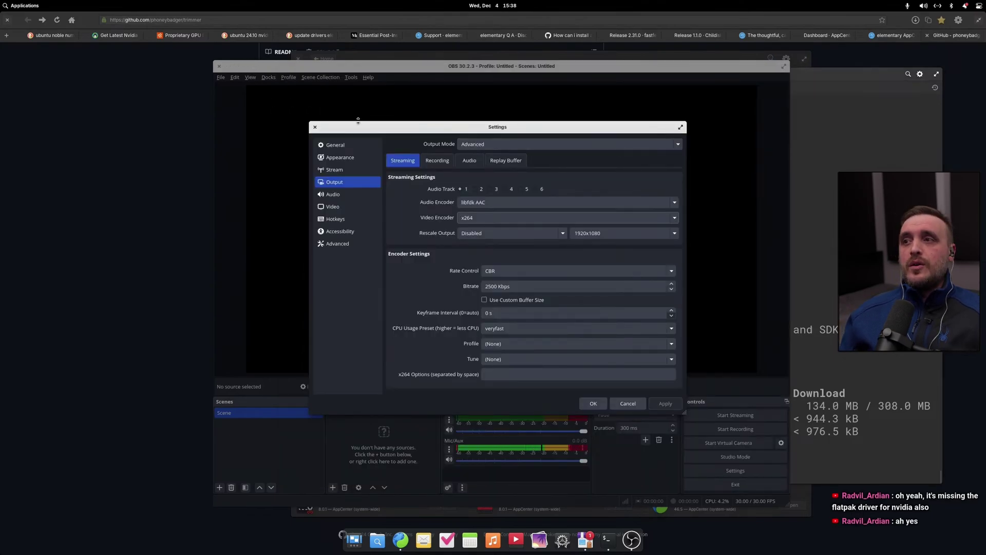
left_click(315, 128)
left_click(219, 66)
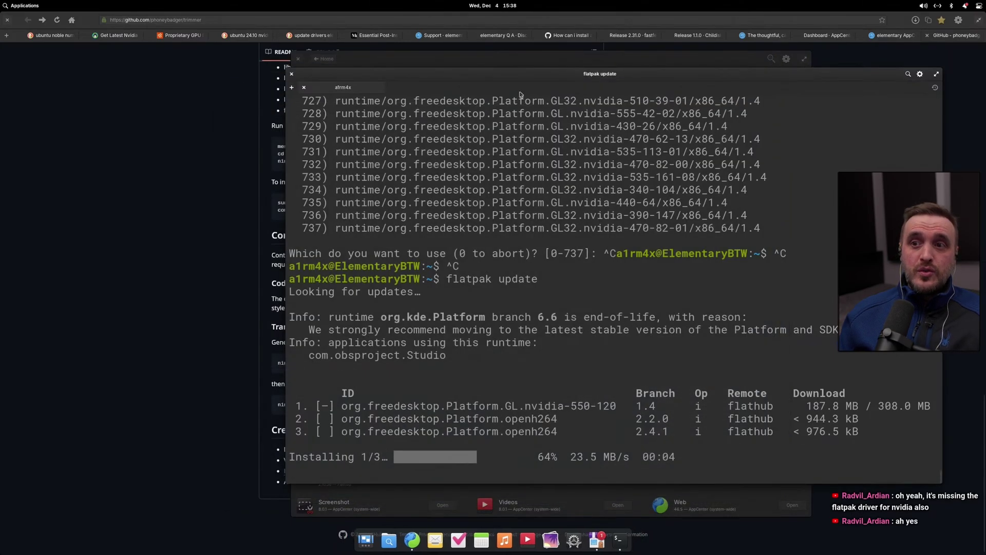
left_click_drag(542, 77, 402, 85)
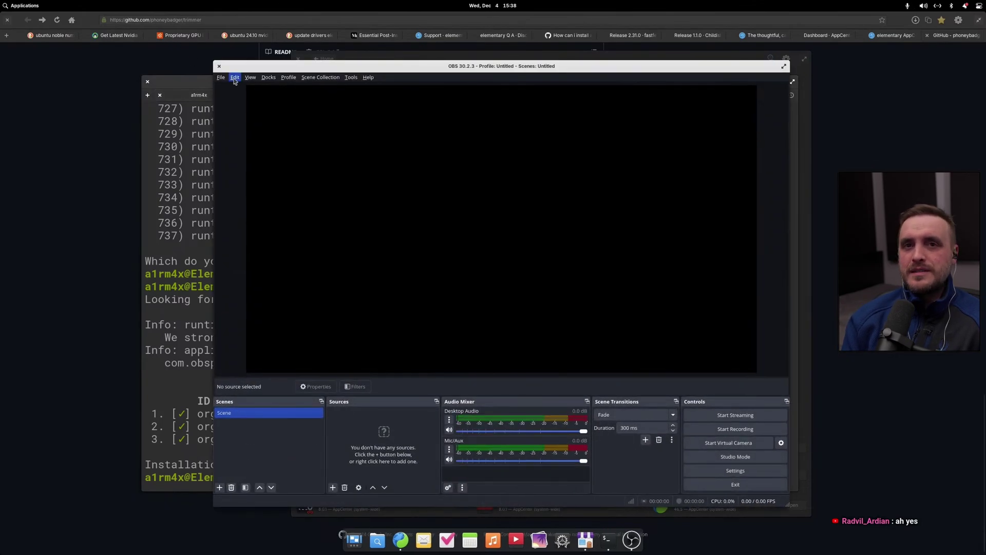
Verify the Recording encoder list now shows NVENC AV1, H.264 and HEVC, then cancel Settings
left_click(221, 78)
left_click(230, 111)
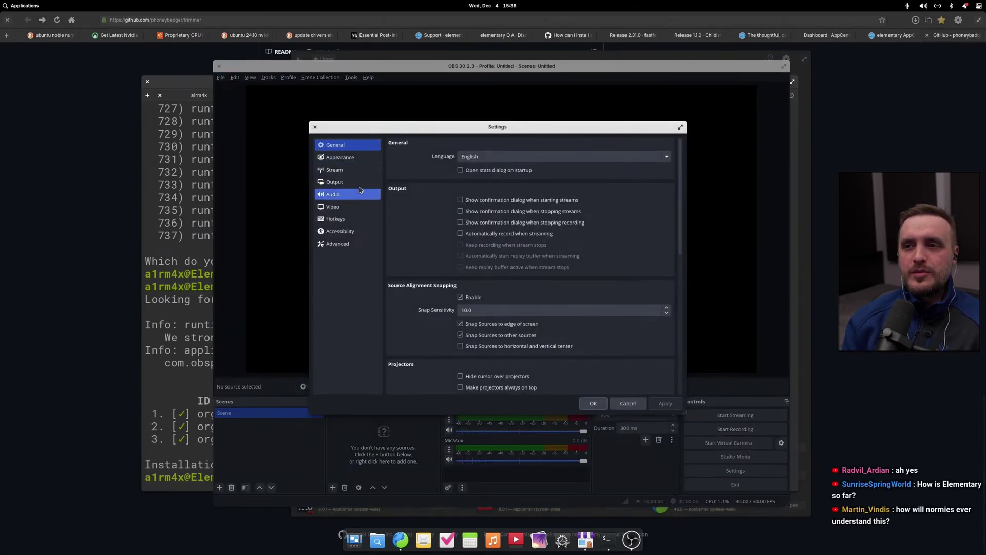
left_click(344, 182)
left_click(438, 160)
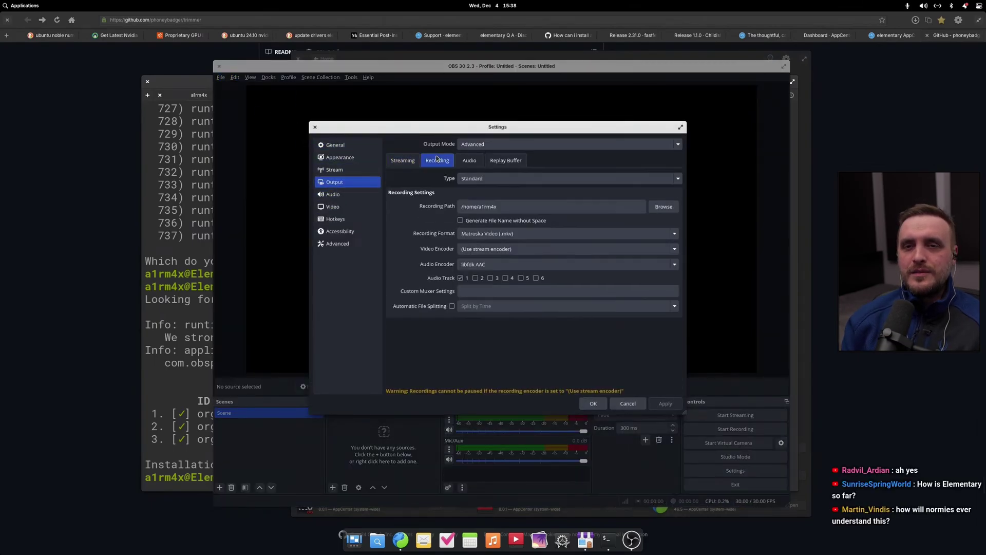
left_click(521, 249)
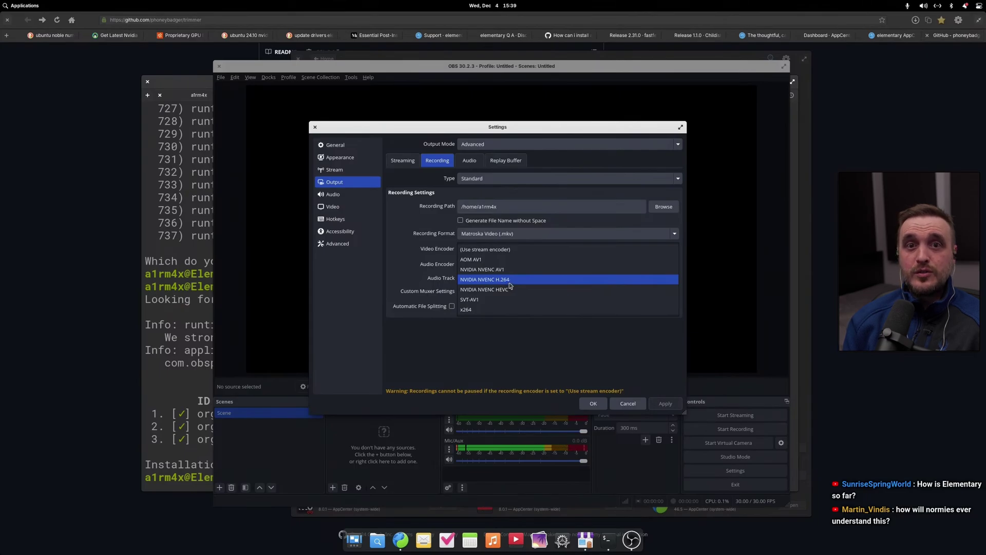
left_click(607, 343)
left_click(628, 403)
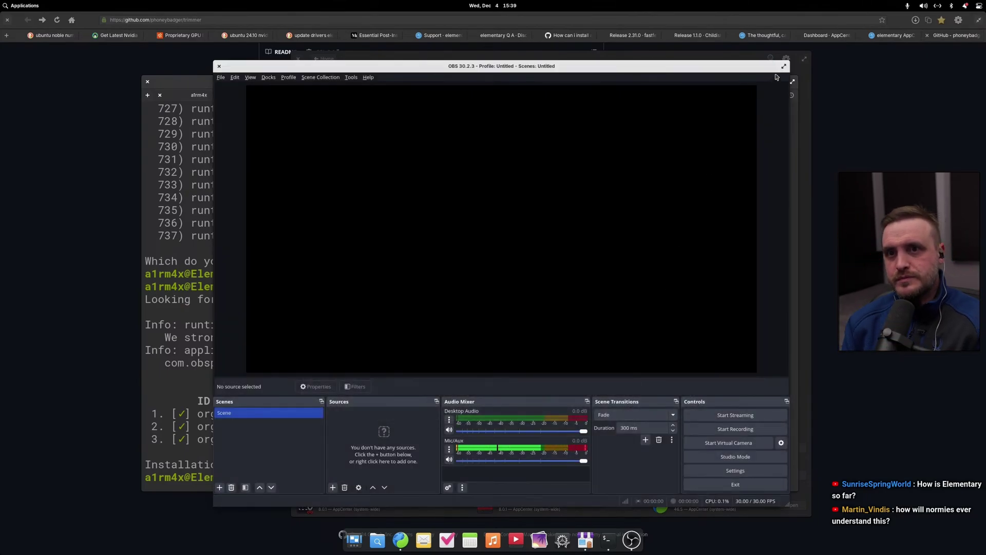
Quit OBS, close AppCenter's 'Failed to update app' message, and open the installed/updates view
left_click(218, 66)
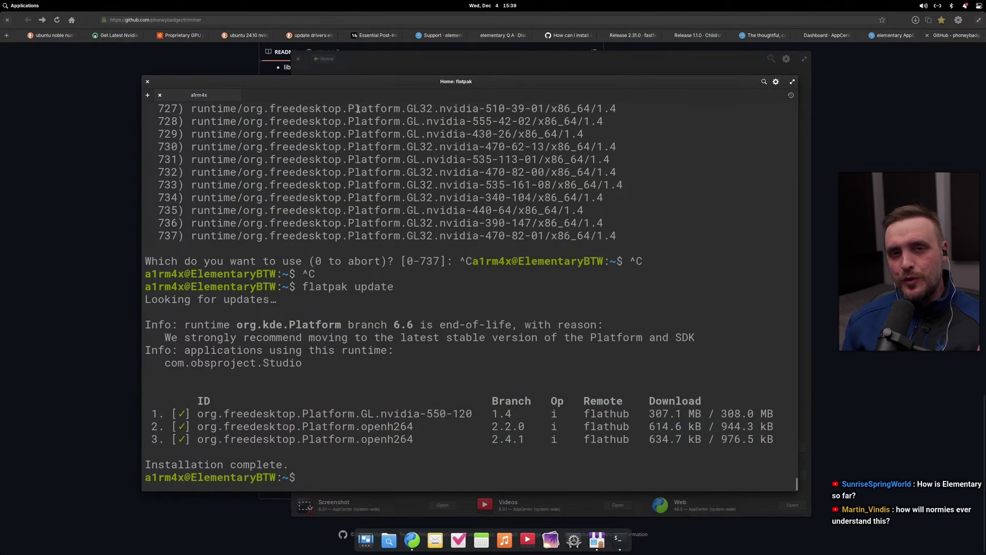
left_click(375, 61)
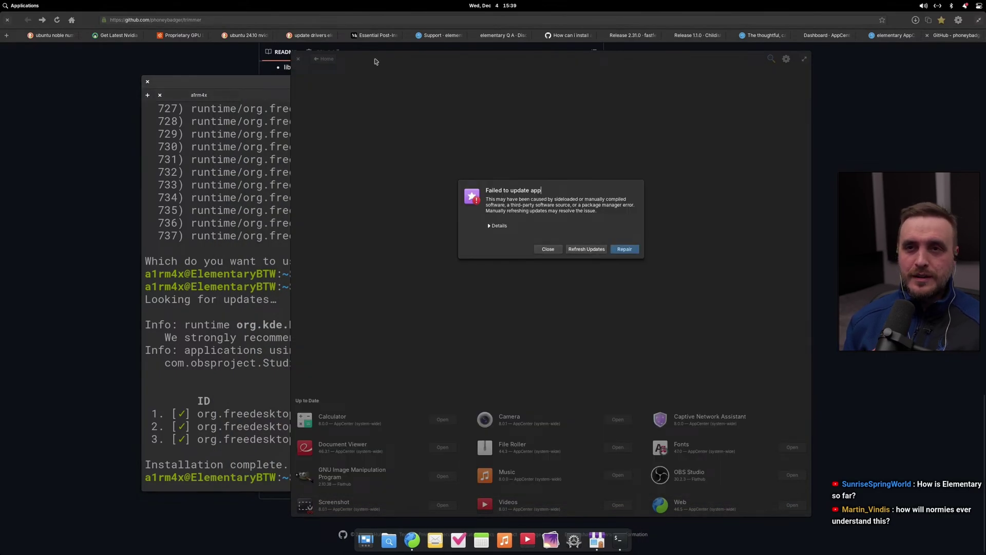
left_click(548, 249)
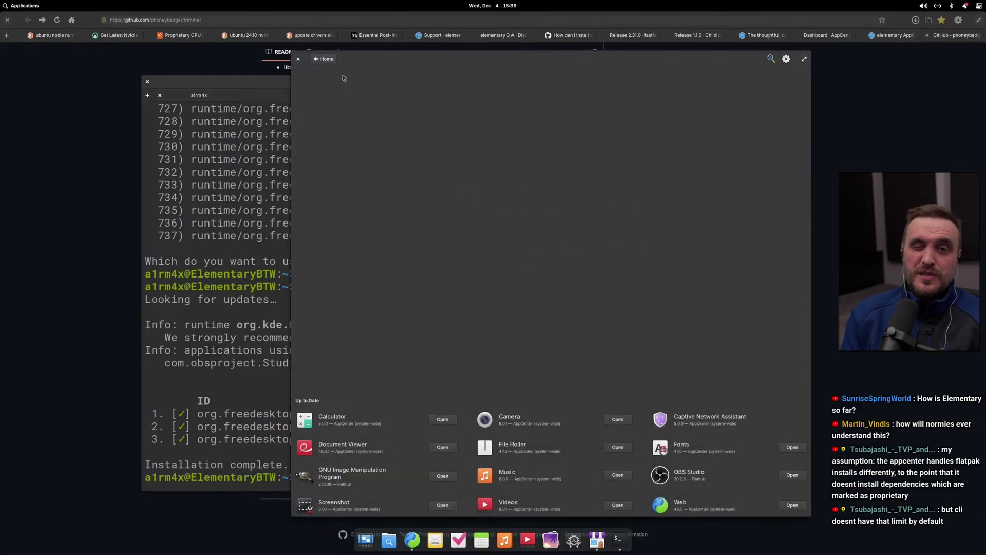
left_click(319, 59)
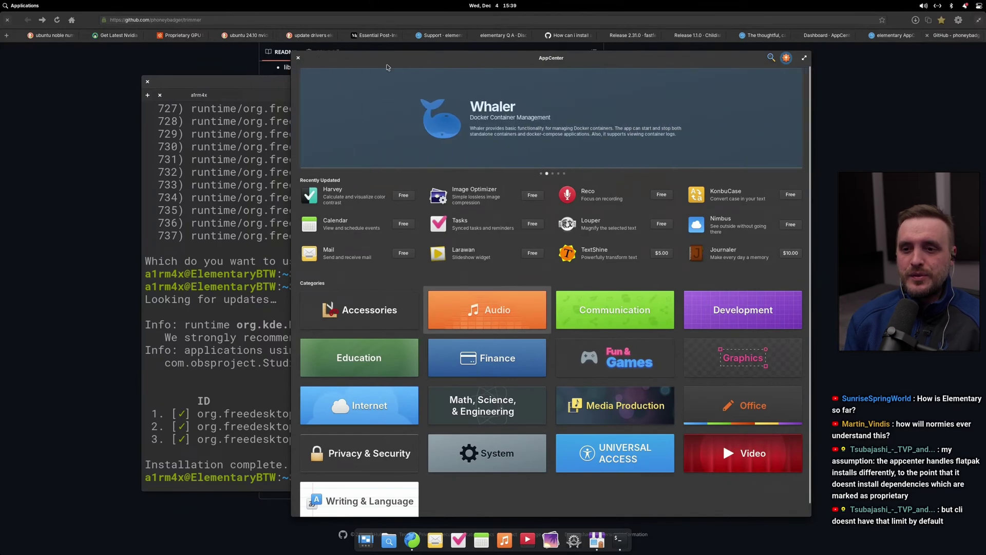
left_click(786, 57)
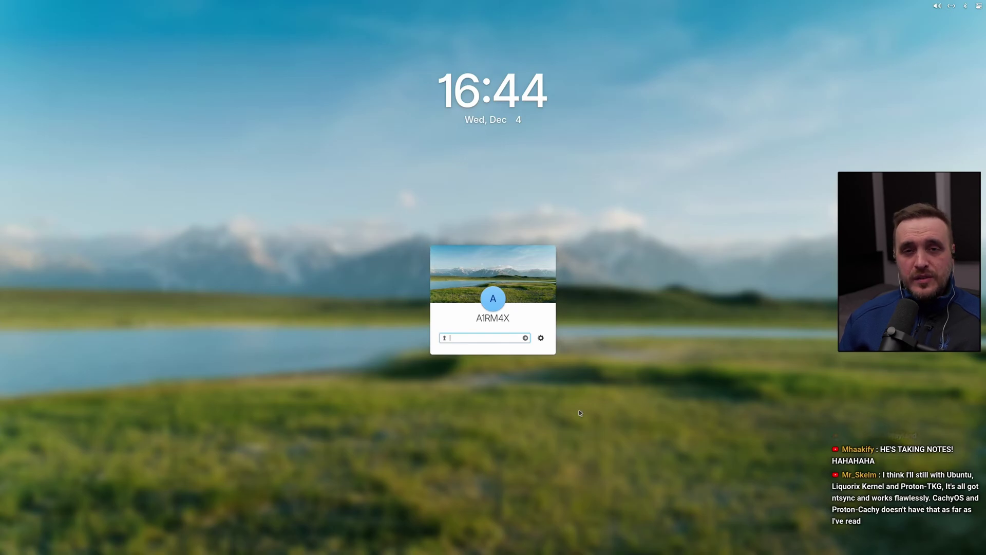
Check the session type, then enter the account password and sign in
left_click(541, 339)
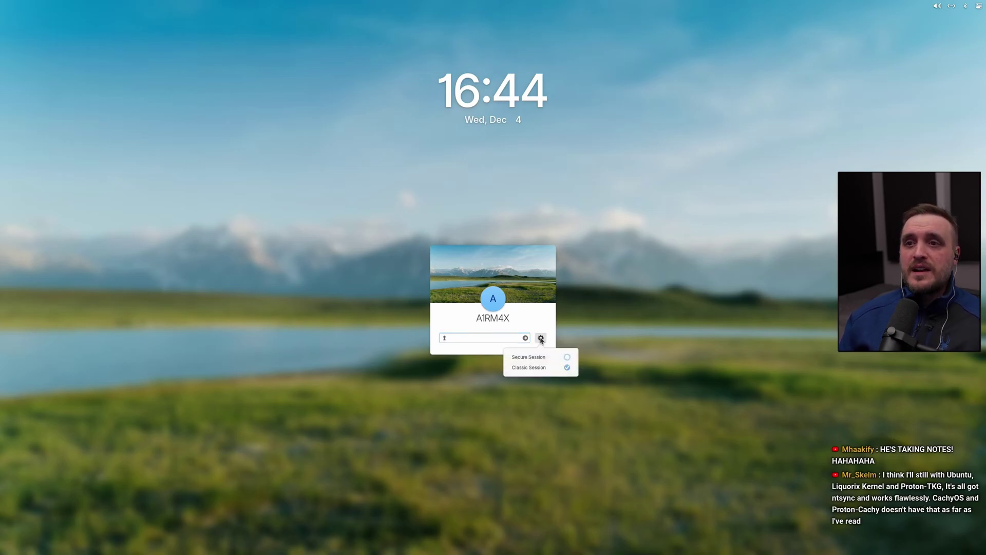
left_click(506, 343)
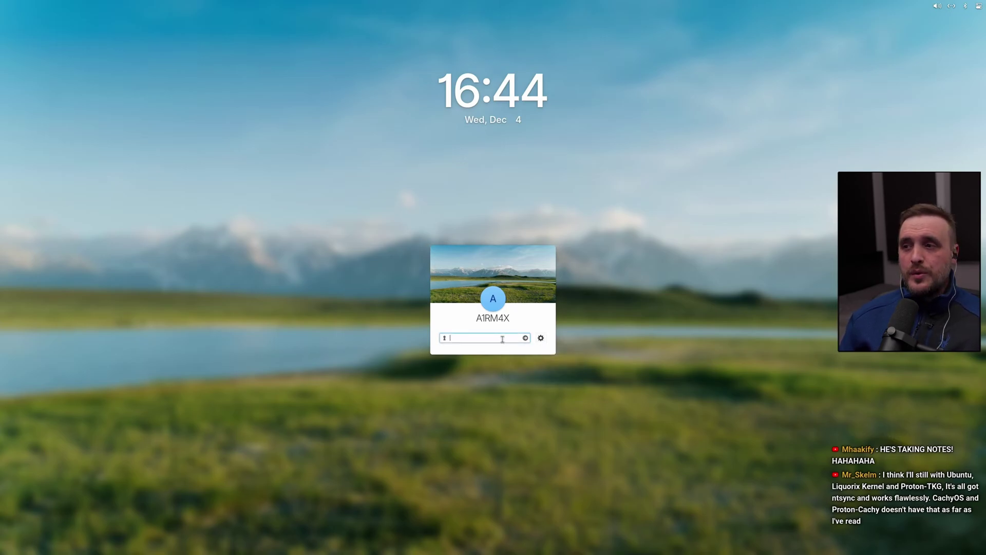
type("*********")
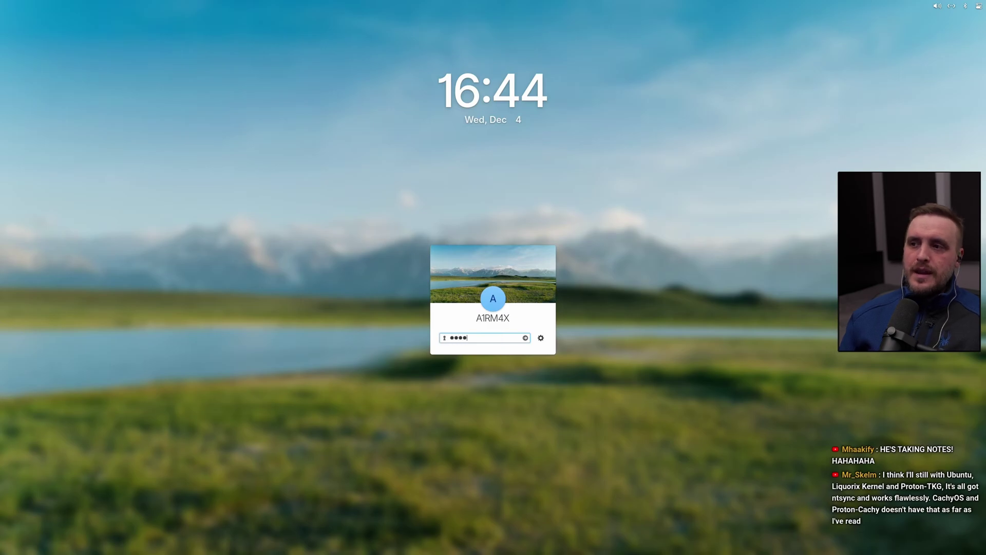
type("*")
key("Return")
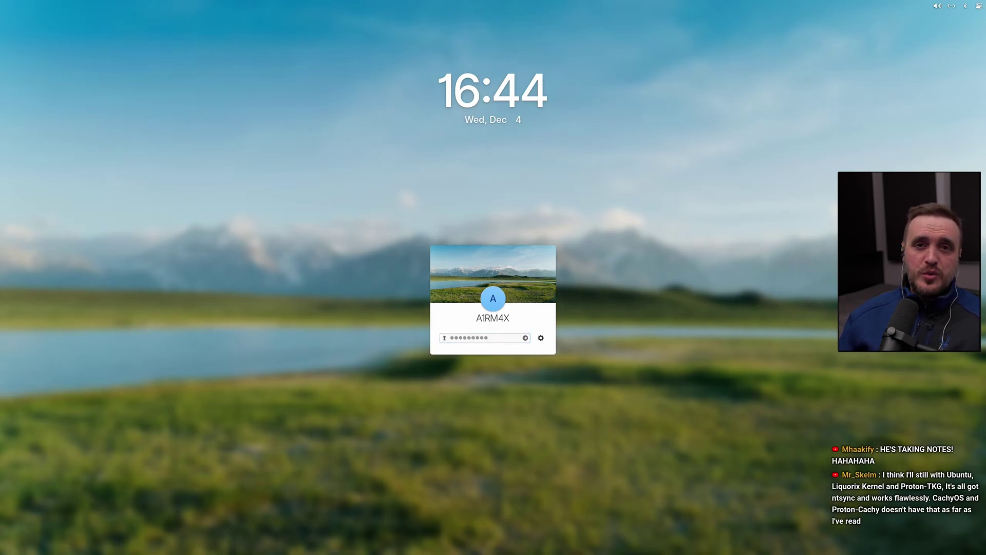